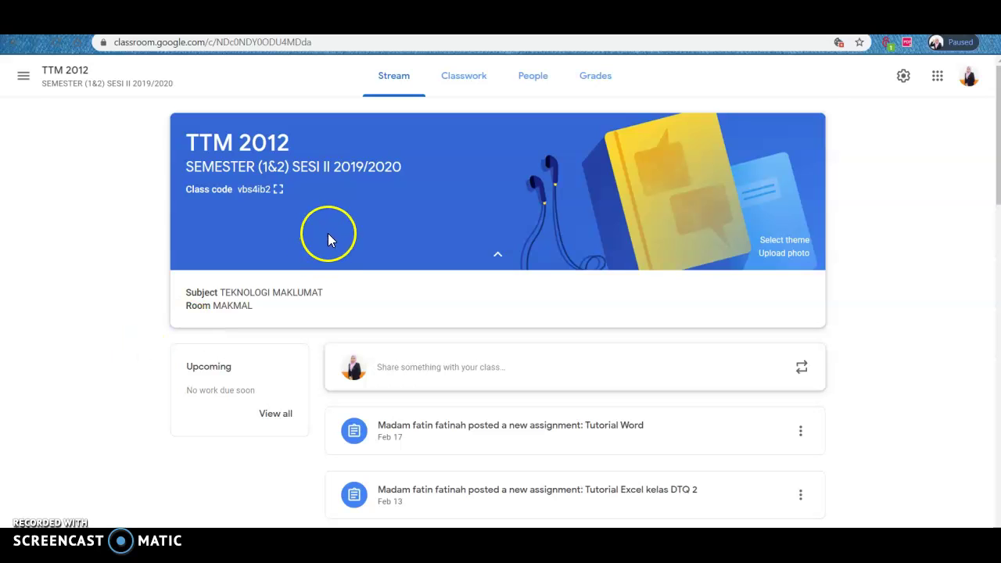
# - Create a new quiz assignment in the class's classwork and title it "TTM 2022"
pyautogui.click(472, 91)
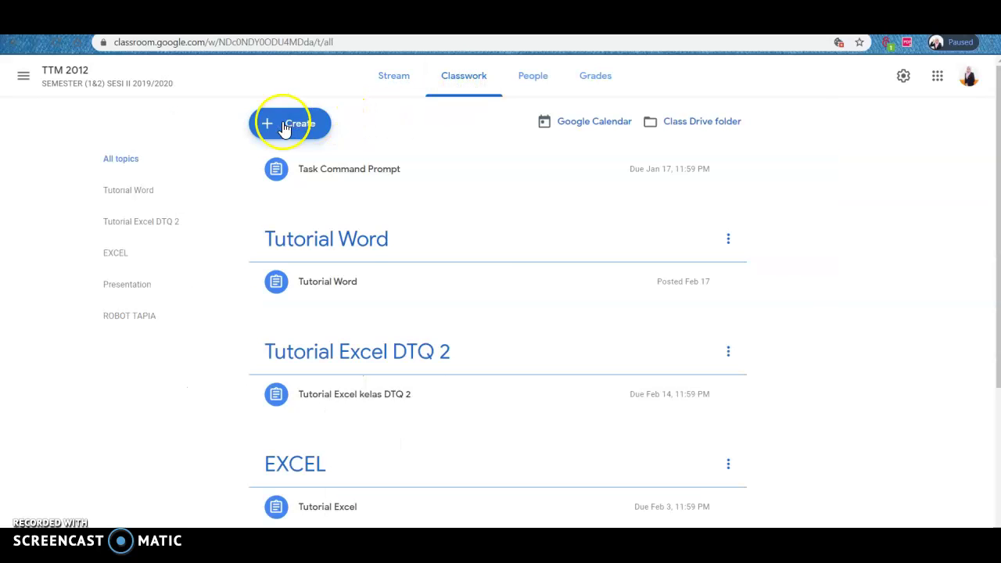
pyautogui.click(284, 127)
pyautogui.click(296, 184)
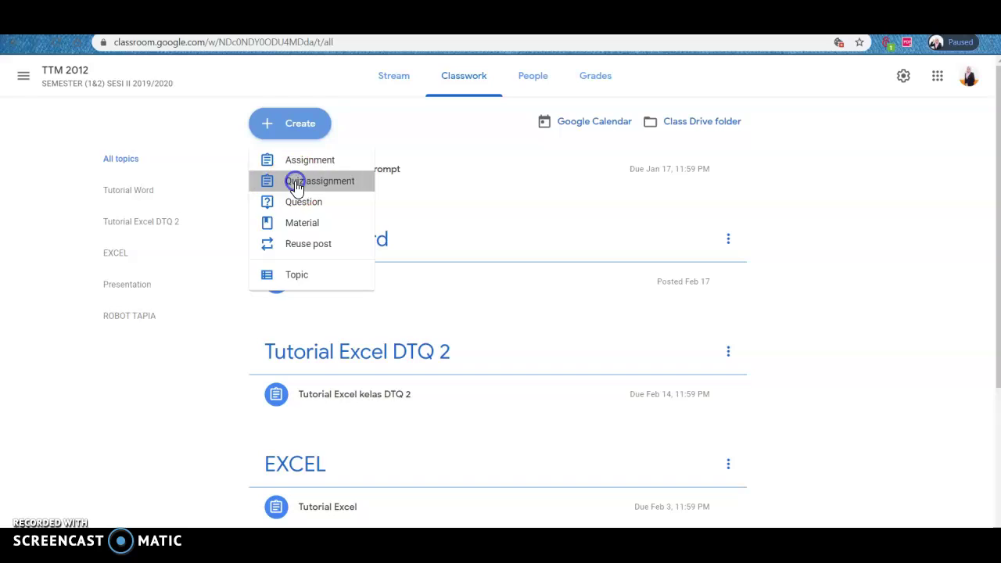
pyautogui.click(139, 138)
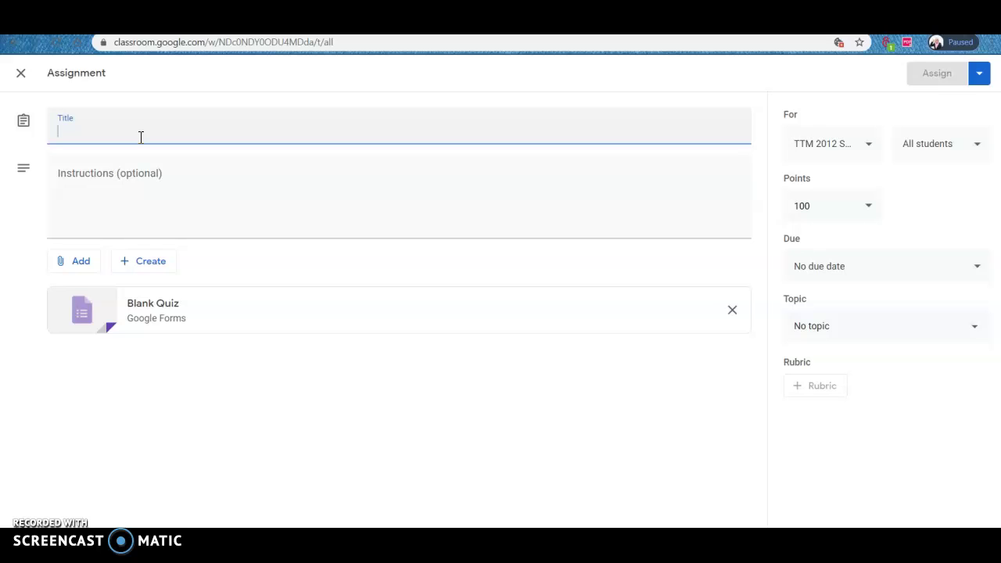
pyautogui.write('TTM 2022')
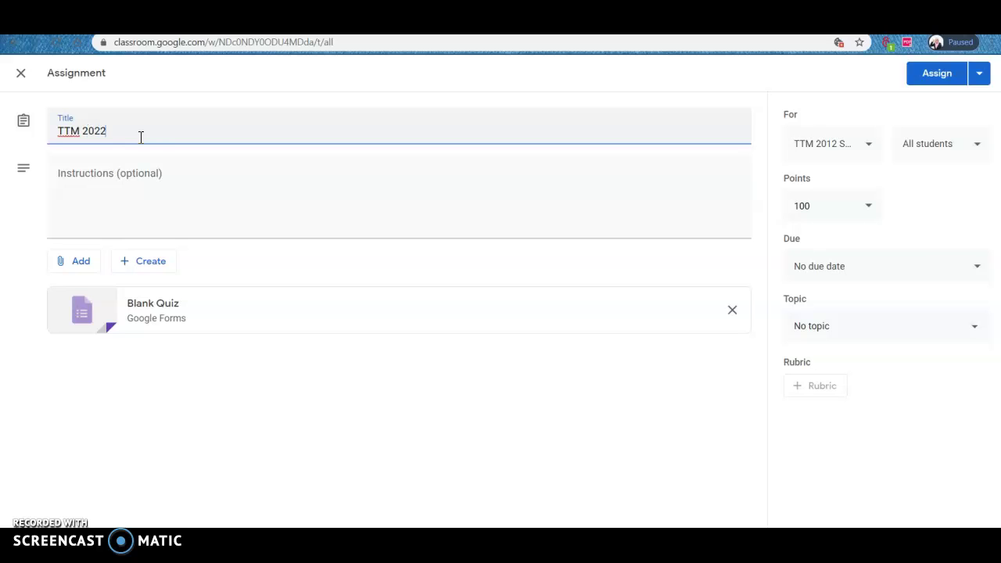
# - Enter "Sila jawab semua soalan" as the assignment's instructions
pyautogui.click(134, 188)
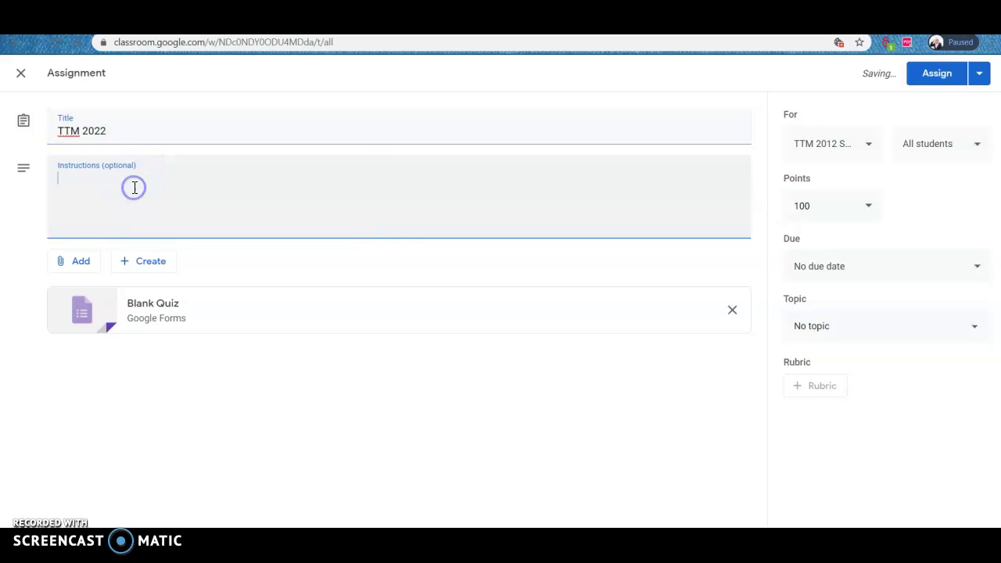
pyautogui.write('Sila jaw')
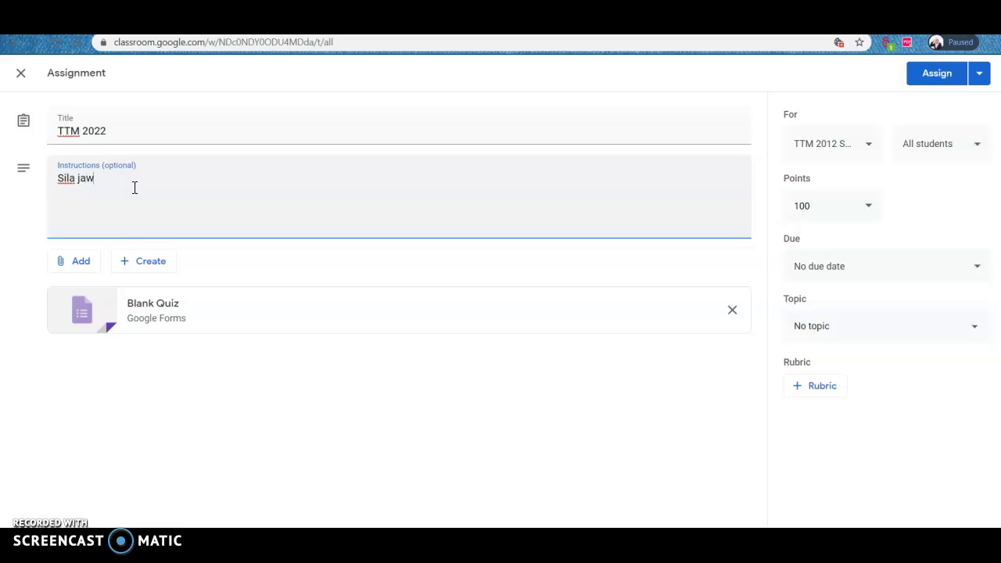
pyautogui.write('ab semua soalan')
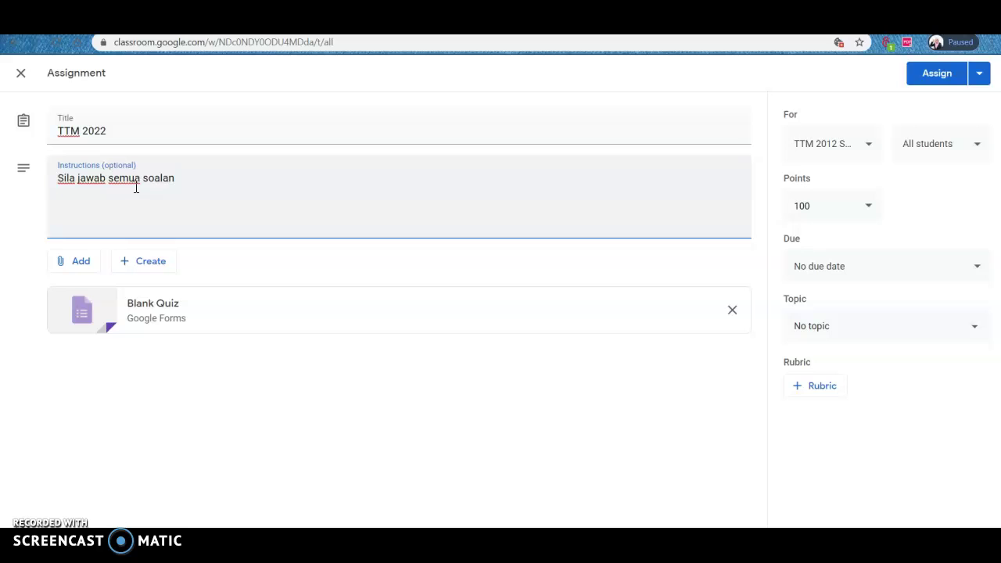
pyautogui.click(136, 188)
pyautogui.click(206, 186)
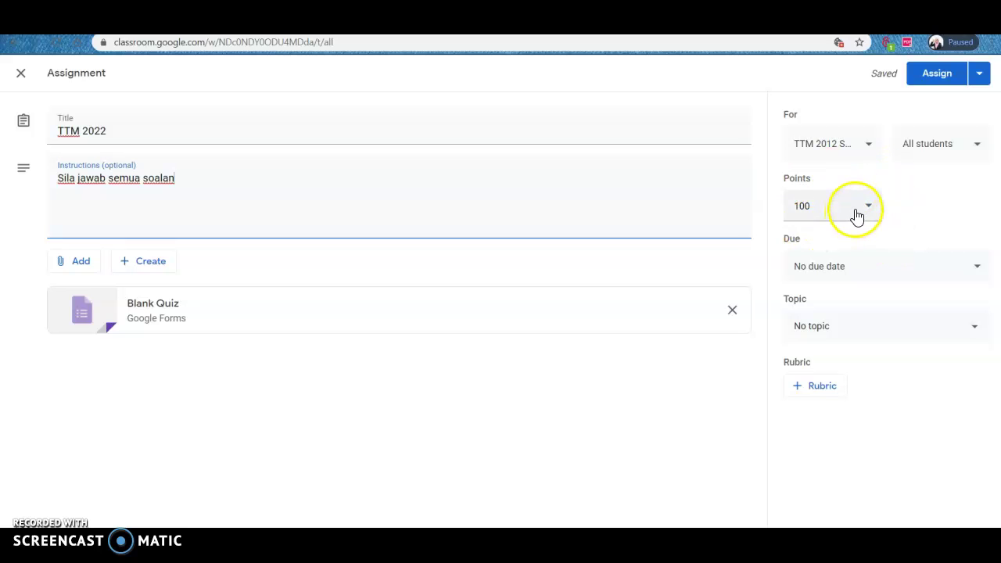
# - Set the assignment's points to 10 and its due date to April 7, 2020
pyautogui.click(831, 206)
pyautogui.press('BackSpace')
pyautogui.click(904, 189)
pyautogui.click(853, 263)
pyautogui.click(861, 325)
pyautogui.click(864, 402)
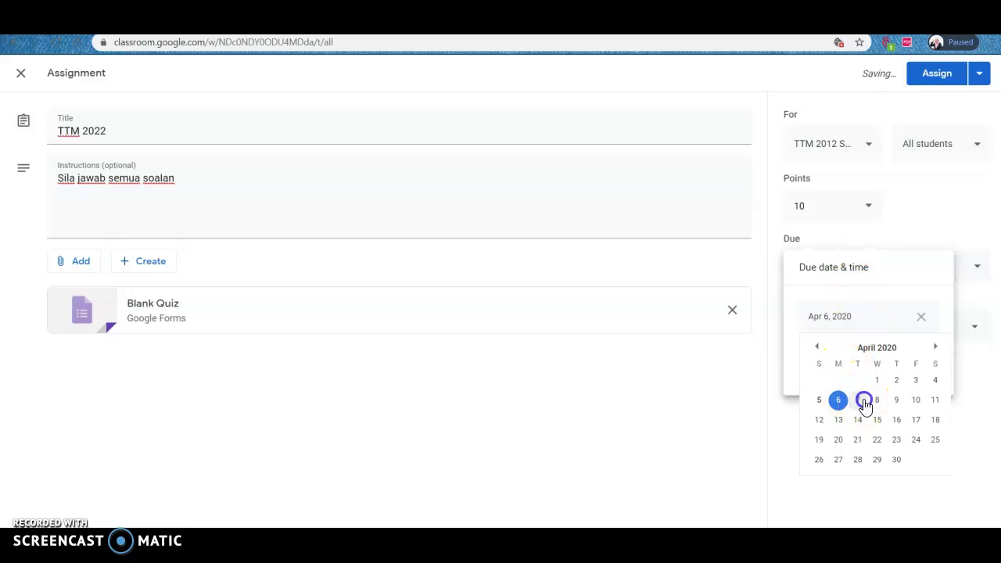
pyautogui.click(844, 365)
pyautogui.click(892, 419)
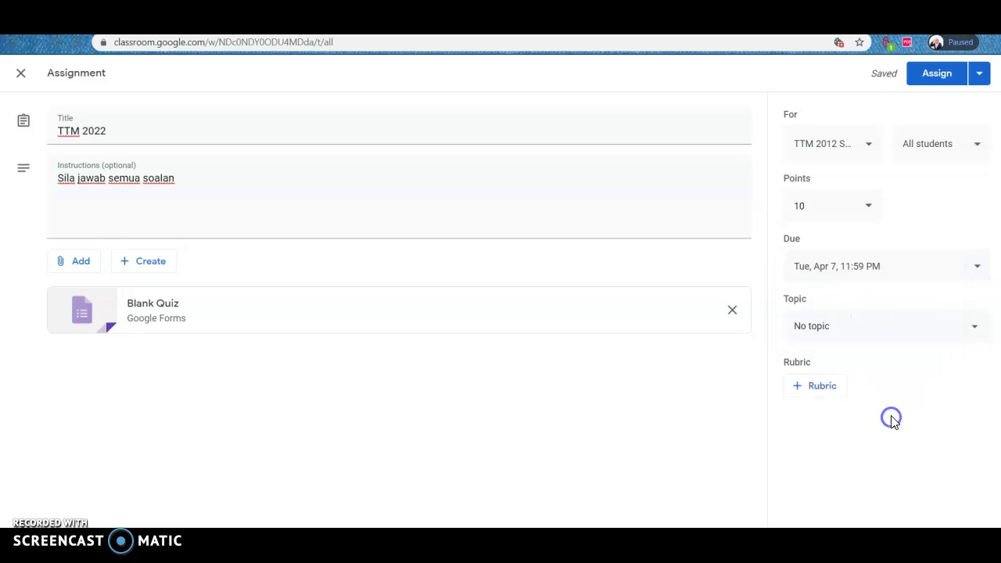
# - Create a new topic named "QUIZ 1" for the assignment
pyautogui.click(843, 324)
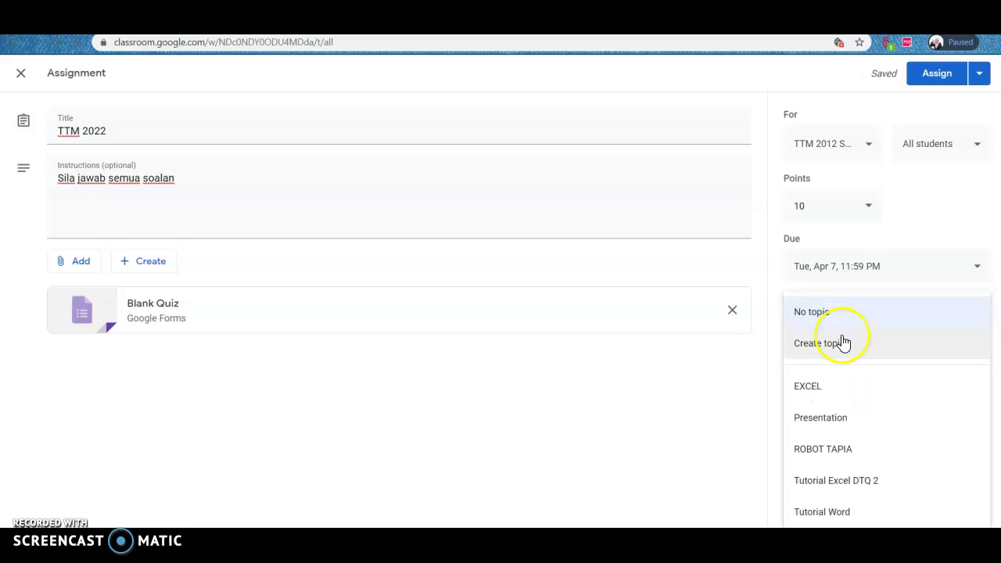
pyautogui.click(844, 310)
pyautogui.click(845, 330)
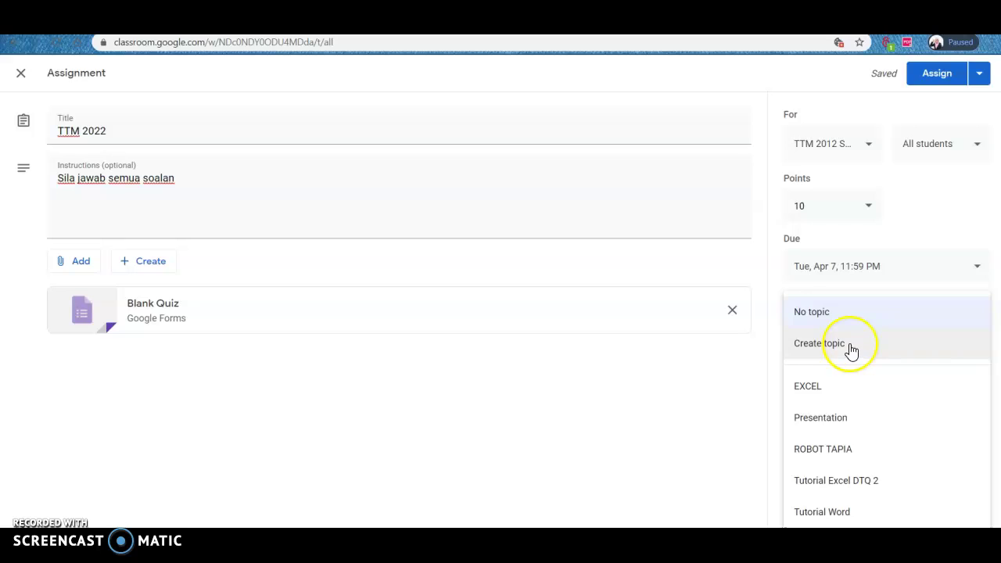
pyautogui.click(851, 349)
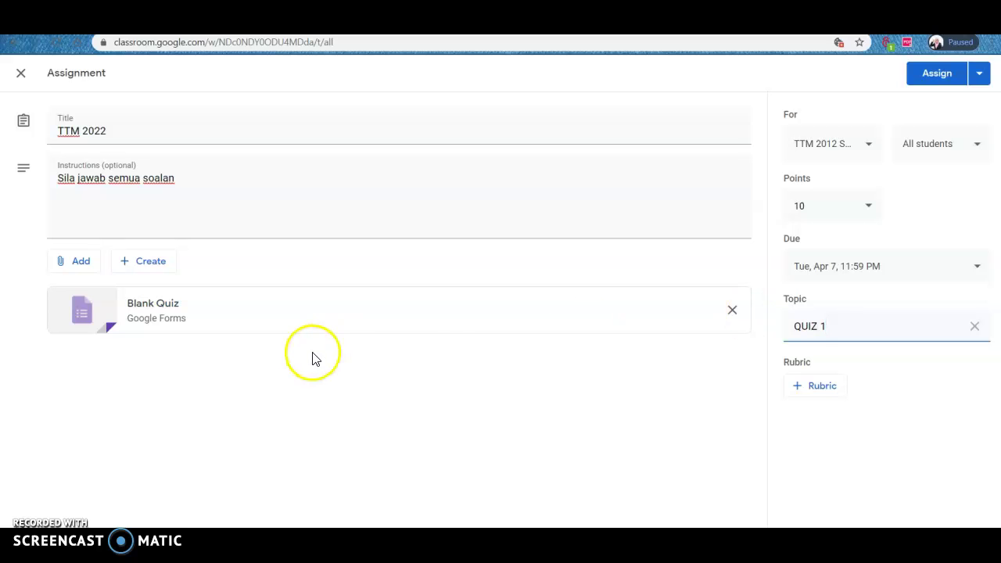
# - Open the attached Blank Quiz in Google Forms and change the form title to "TTM 2022"
pyautogui.click(154, 311)
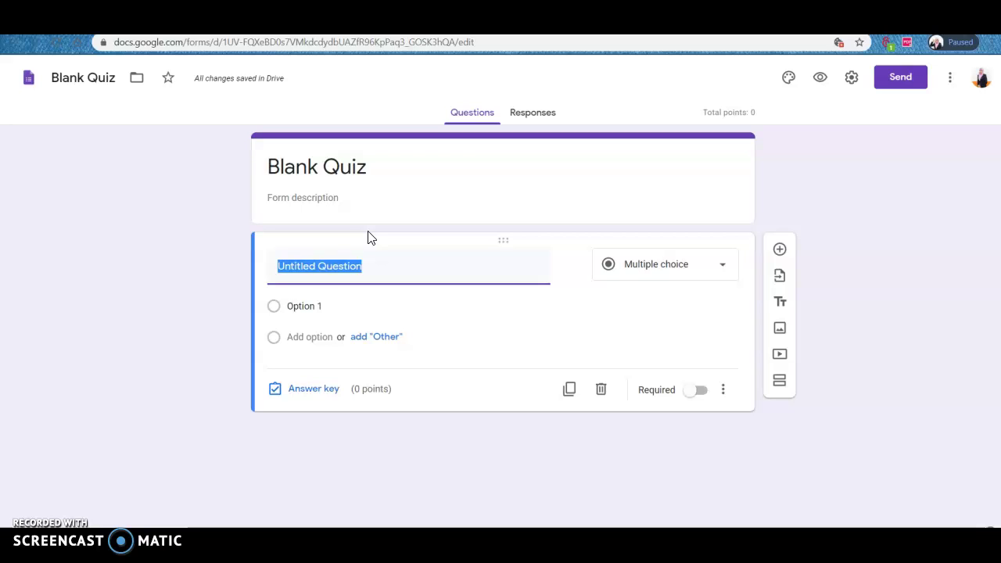
pyautogui.click(409, 172)
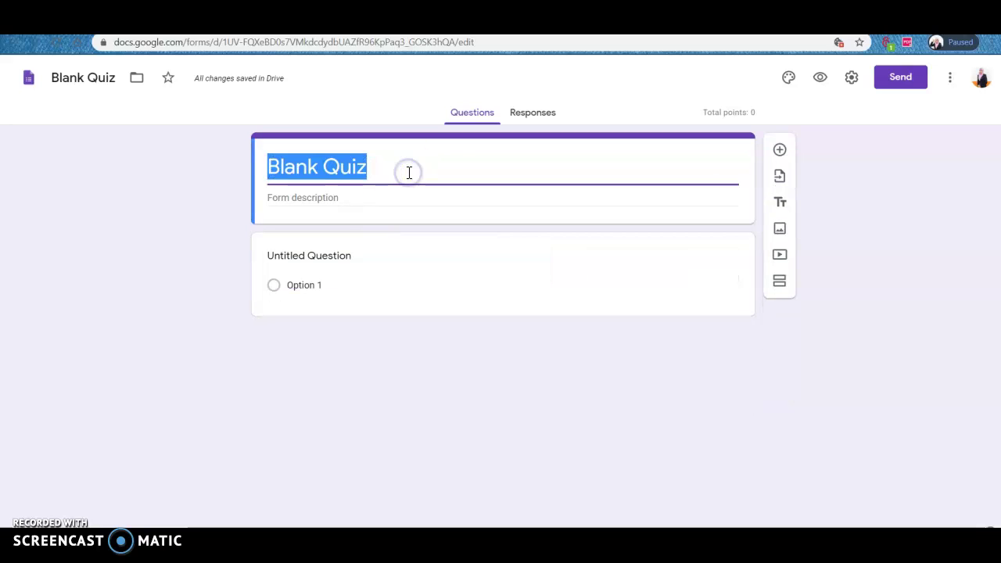
pyautogui.press('BackSpace')
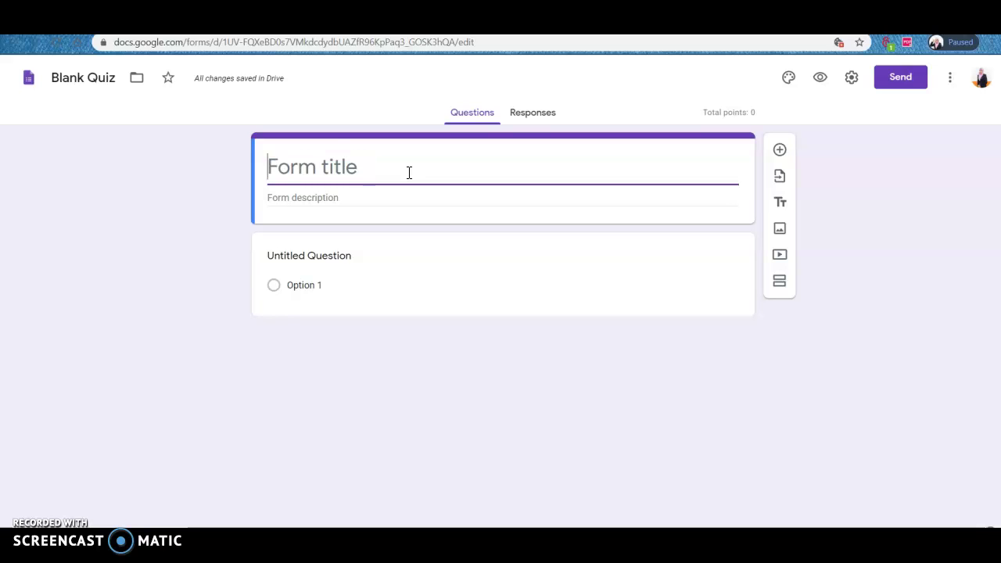
pyautogui.write('TTM 2022')
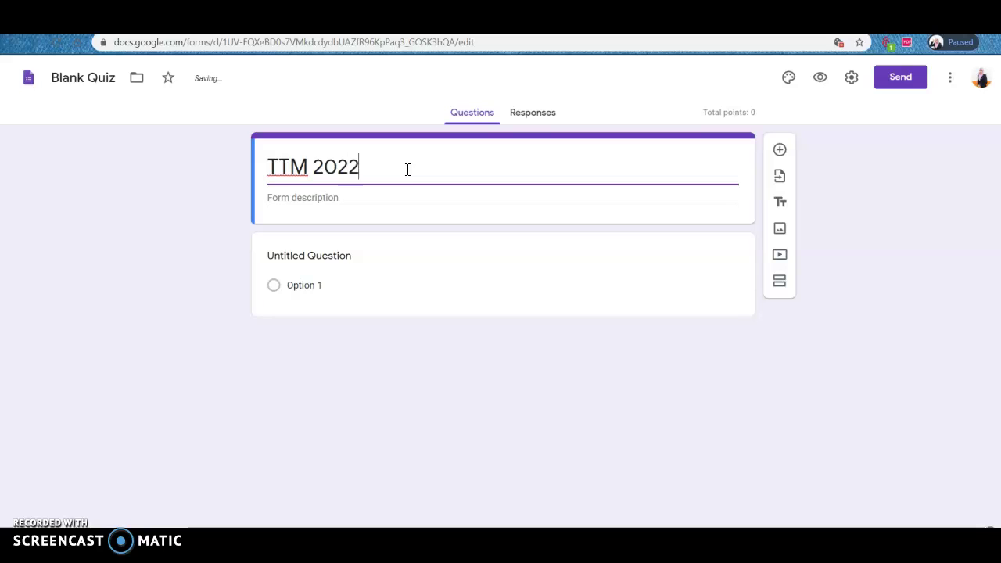
# - Enter "Information technology" as the form description
pyautogui.click(390, 195)
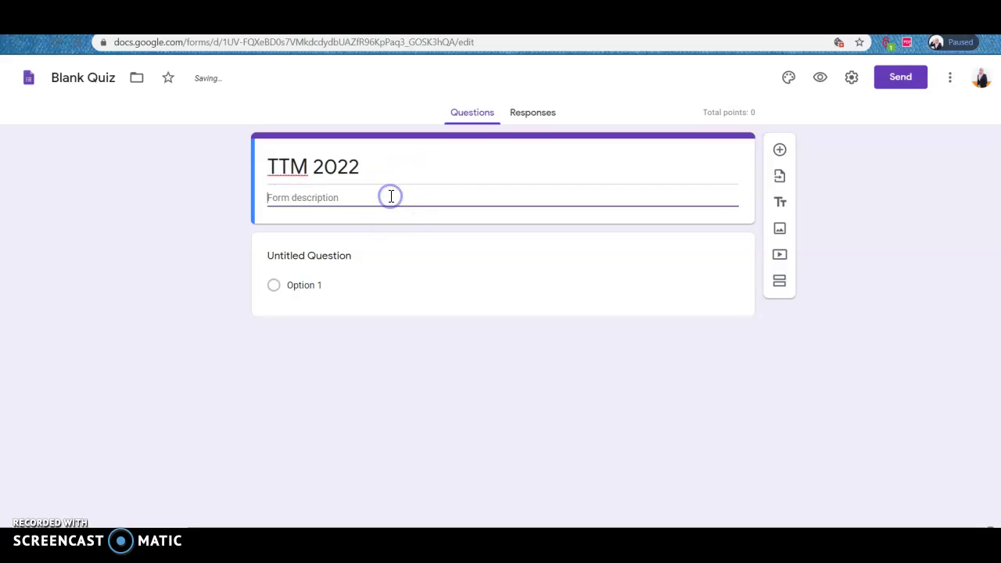
pyautogui.write('(nfo')
pyautogui.write('rmat')
pyautogui.write('ion technology')
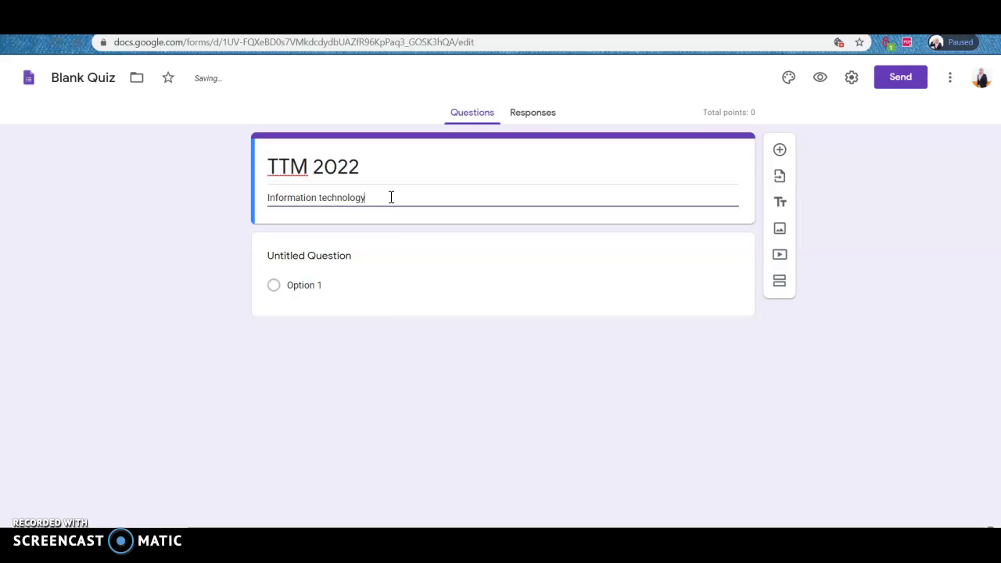
# - Replace the untitled question's text with "1. A computer must have?"
pyautogui.click(345, 258)
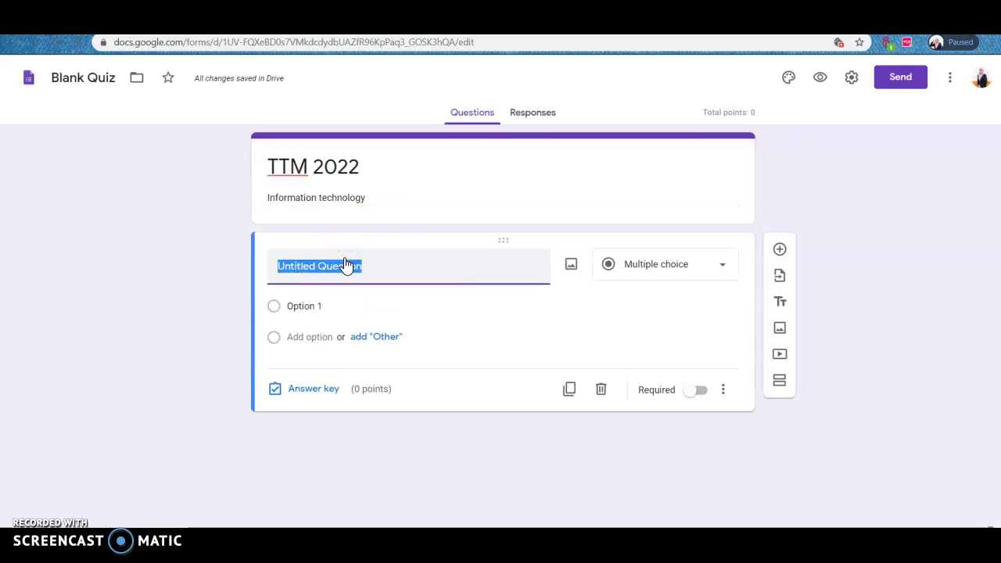
pyautogui.write('1.m')
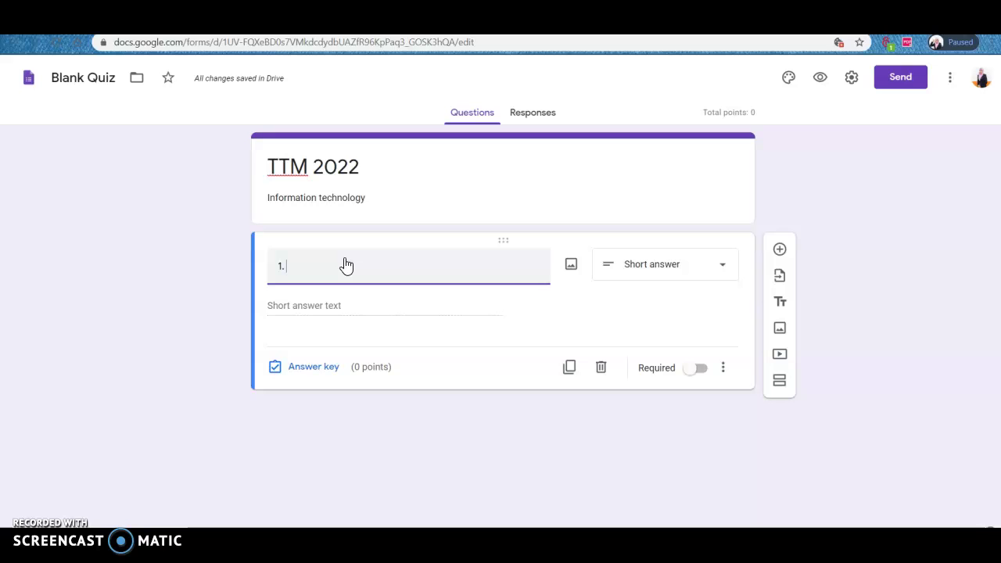
pyautogui.write('omp')
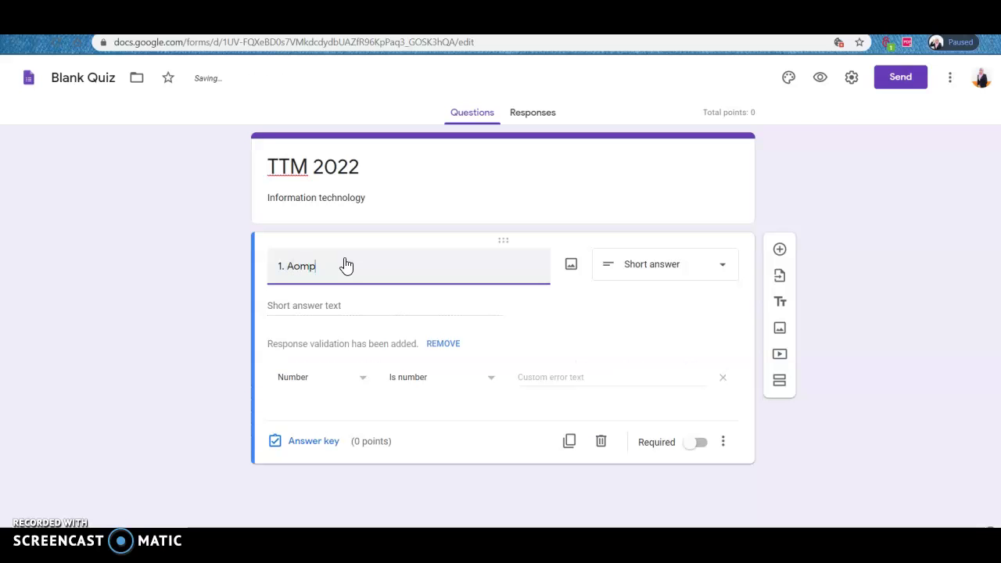
pyautogui.press('BackSpace')
pyautogui.write('puter must have')
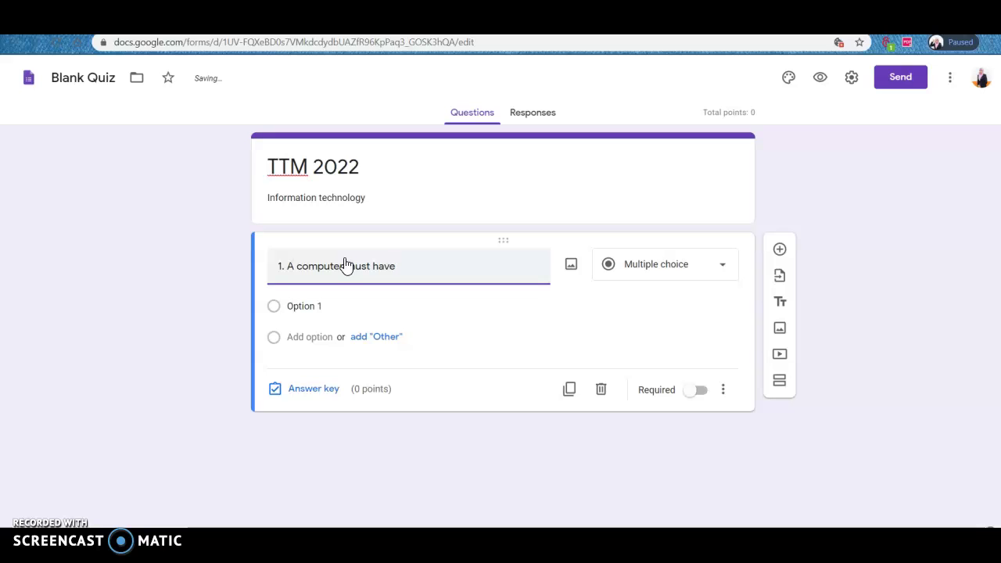
pyautogui.write('?')
pyautogui.click(346, 263)
# - Fill in the first three answer options of question 1 as "operating system", "internet" and "antivirus"
pyautogui.click(349, 304)
pyautogui.press('BackSpace')
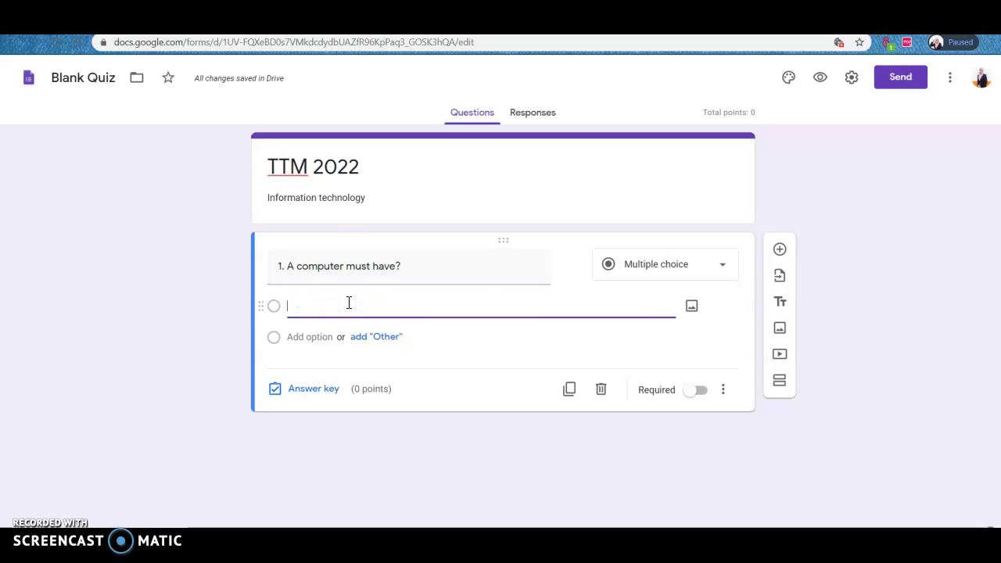
pyautogui.write('op')
pyautogui.click(317, 336)
pyautogui.write('internet')
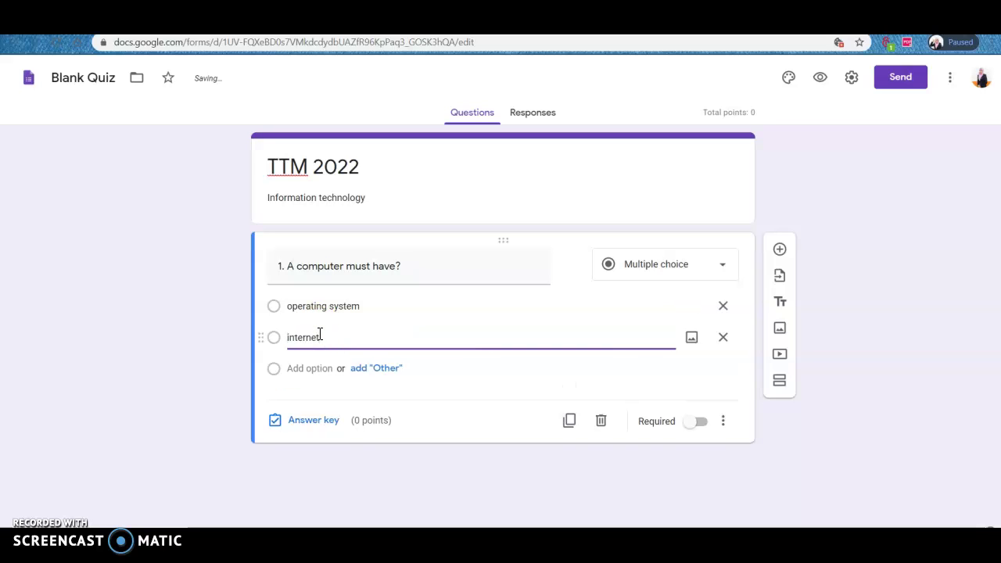
pyautogui.click(321, 369)
pyautogui.write('antivirus')
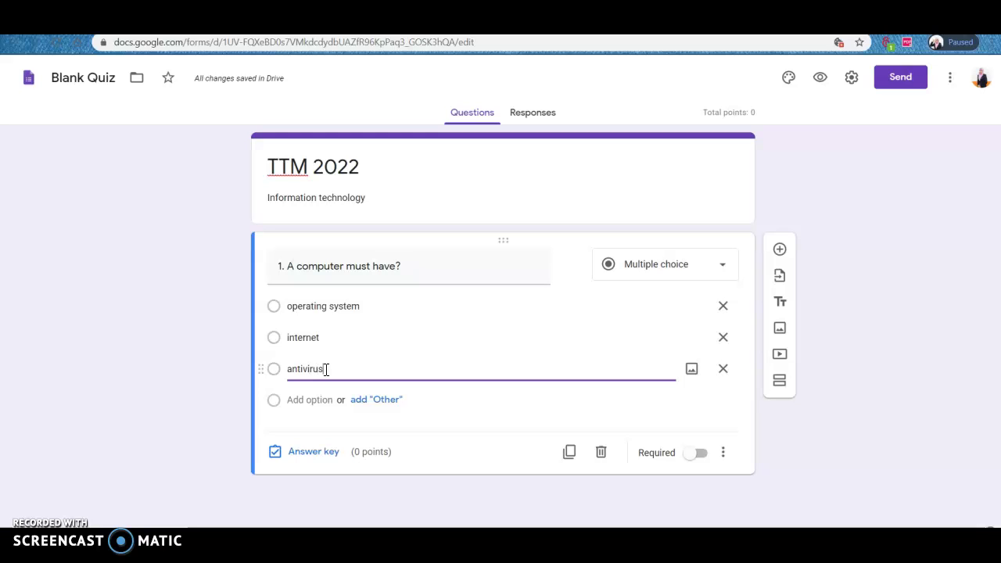
# - Add "Microsoft Office" as the fourth answer option, correcting the spelling to a capitalised "Microsoft"
pyautogui.click(309, 400)
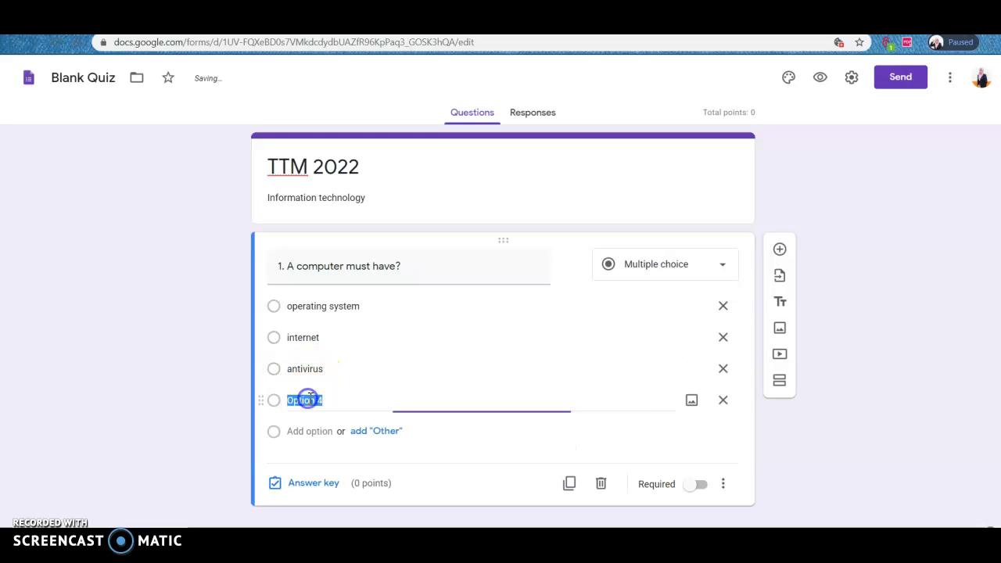
pyautogui.write('micr')
pyautogui.rightClick(311, 400)
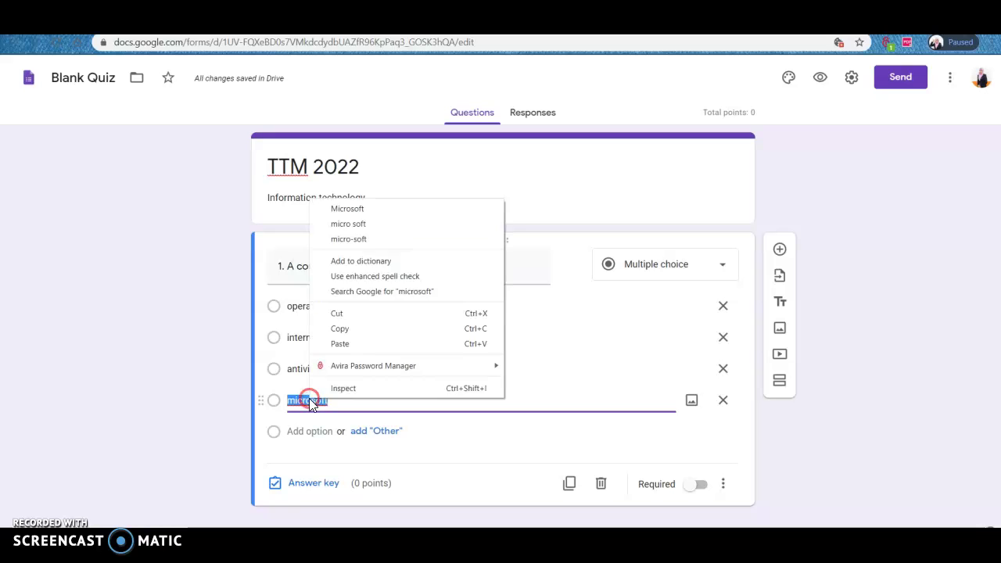
pyautogui.click(360, 210)
pyautogui.write('O')
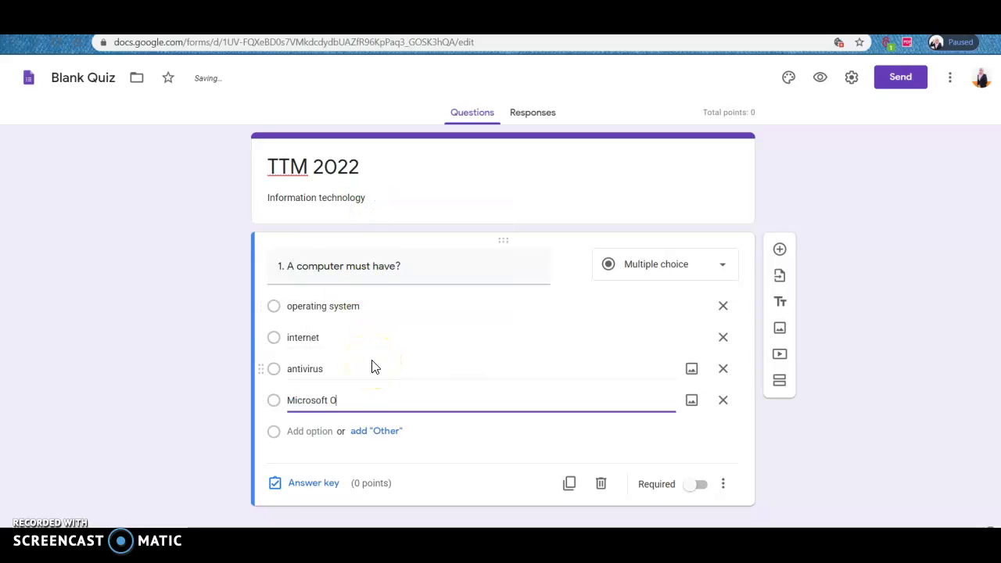
pyautogui.write('ffice')
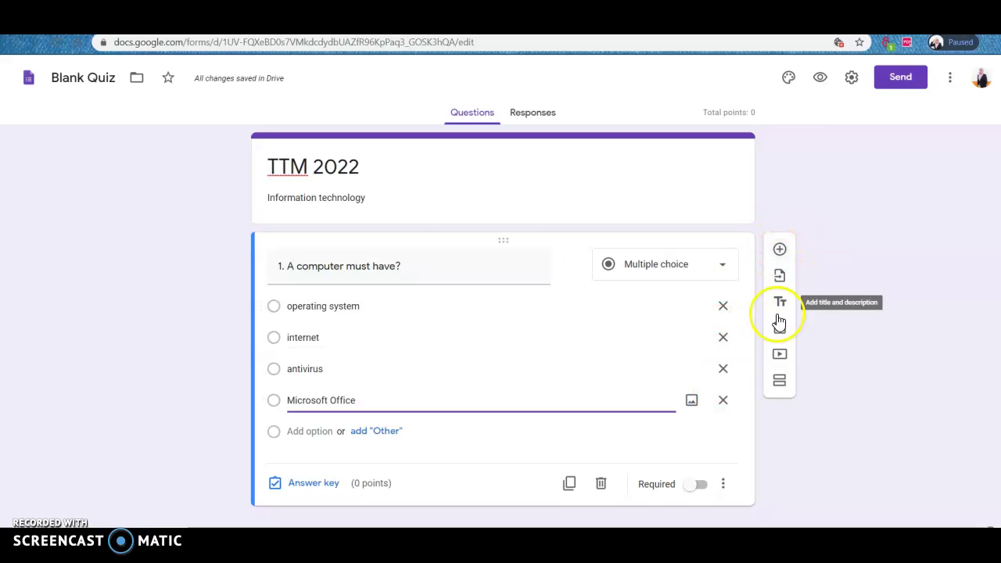
# - Add a new blank question below question 1 and view the available question types
pyautogui.click(779, 248)
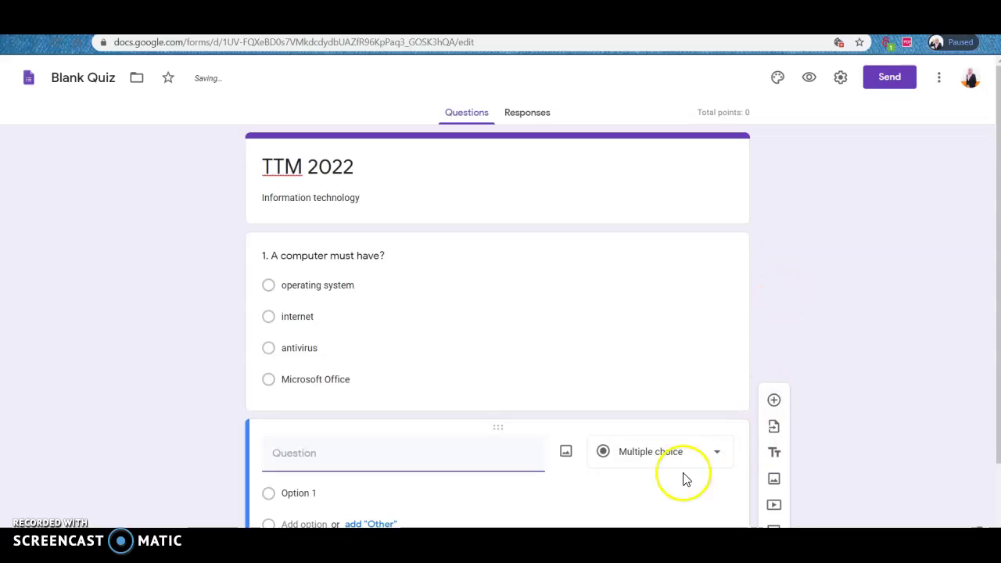
pyautogui.click(712, 362)
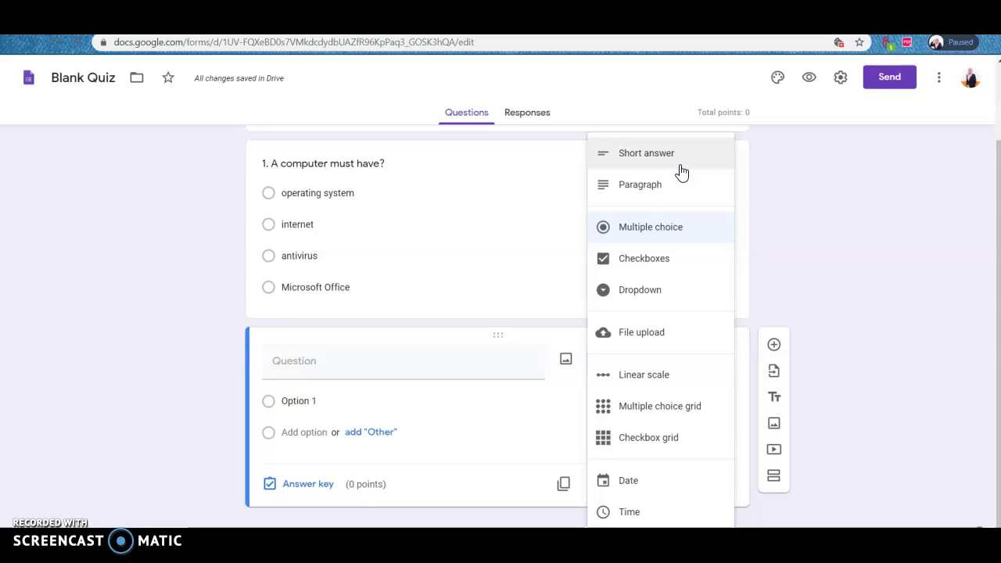
pyautogui.click(346, 368)
# - Set question 1's answer key to "operating system" worth 2 points and make the question required
pyautogui.click(380, 252)
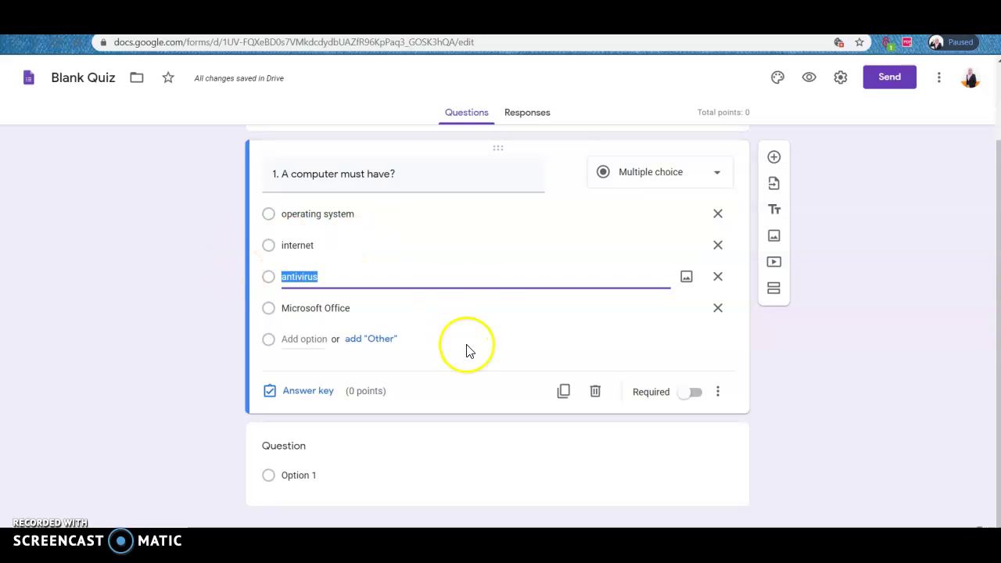
pyautogui.click(304, 394)
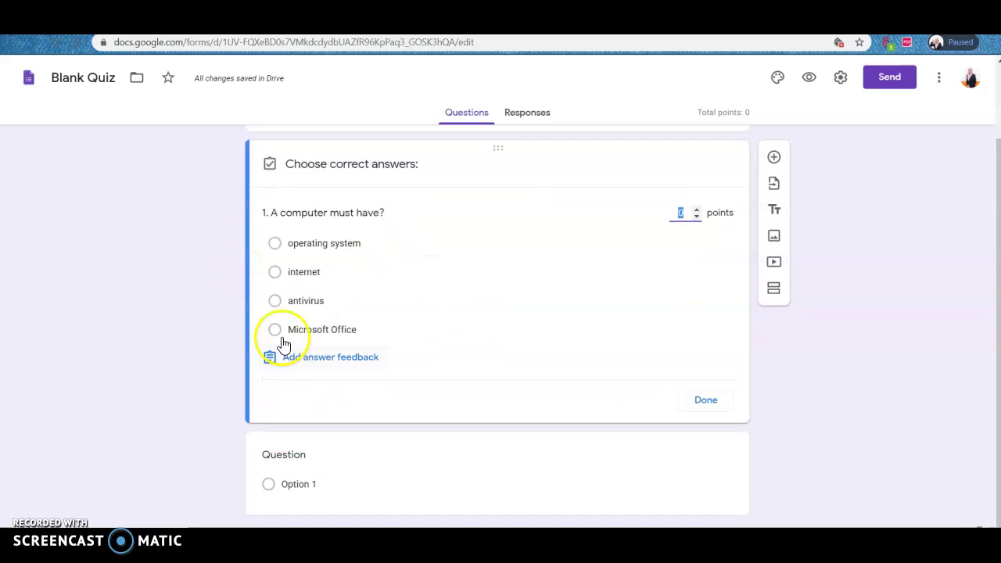
pyautogui.click(274, 243)
pyautogui.click(692, 212)
pyautogui.press('BackSpace')
pyautogui.write('2')
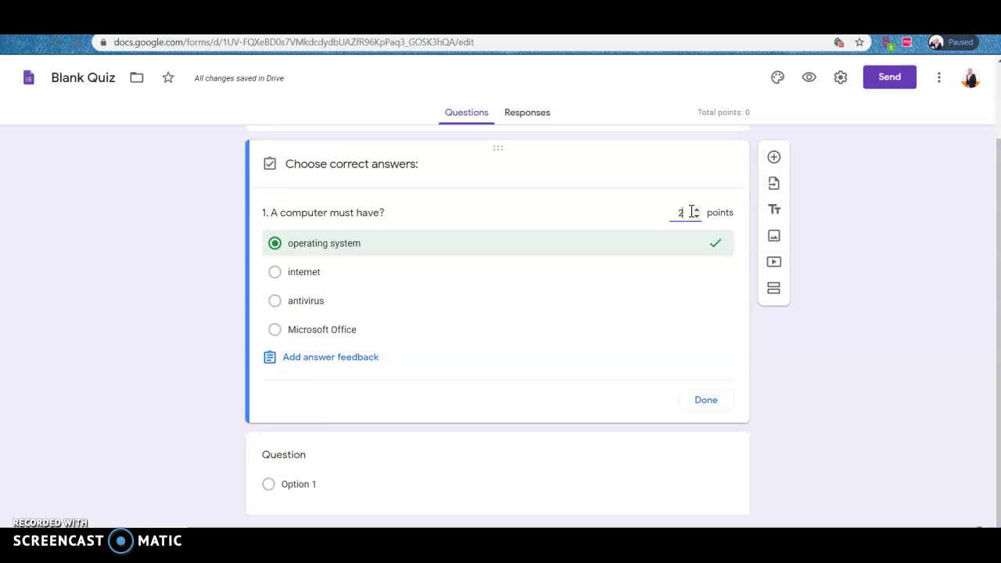
pyautogui.click(706, 400)
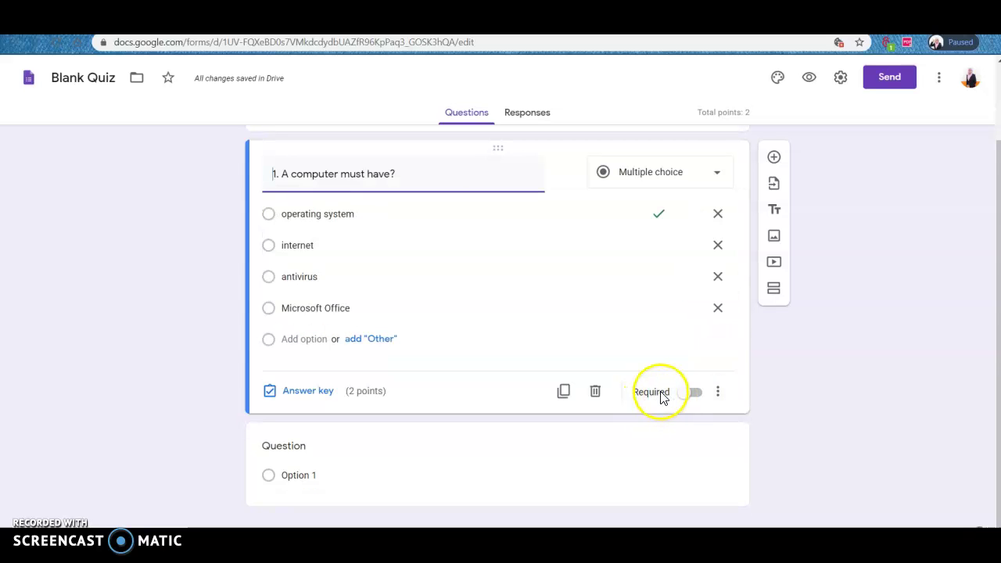
pyautogui.click(694, 394)
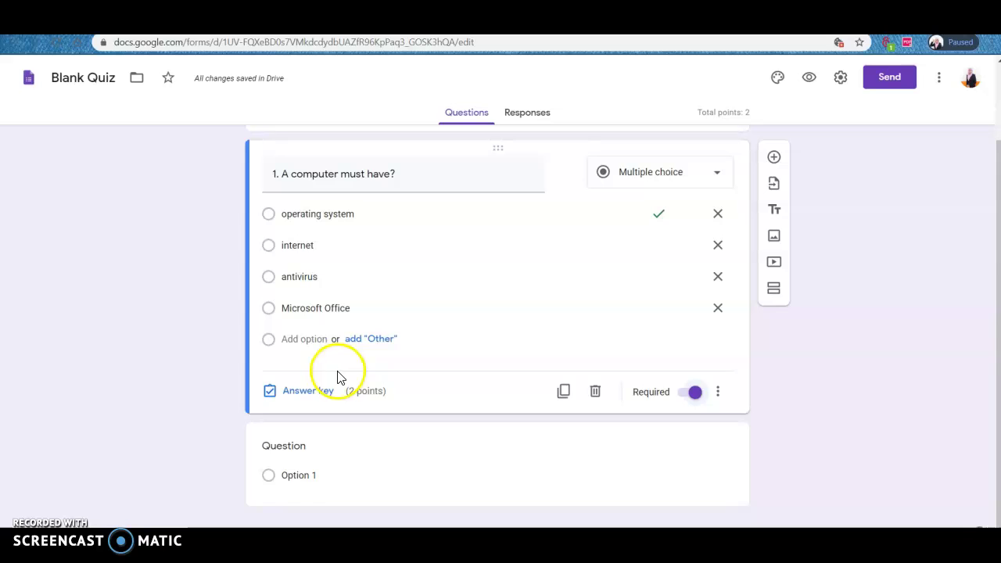
# - Enter "2. which kind of files have-mpg extension ?" as the text of the blank second question
pyautogui.click(302, 452)
pyautogui.write('2. w')
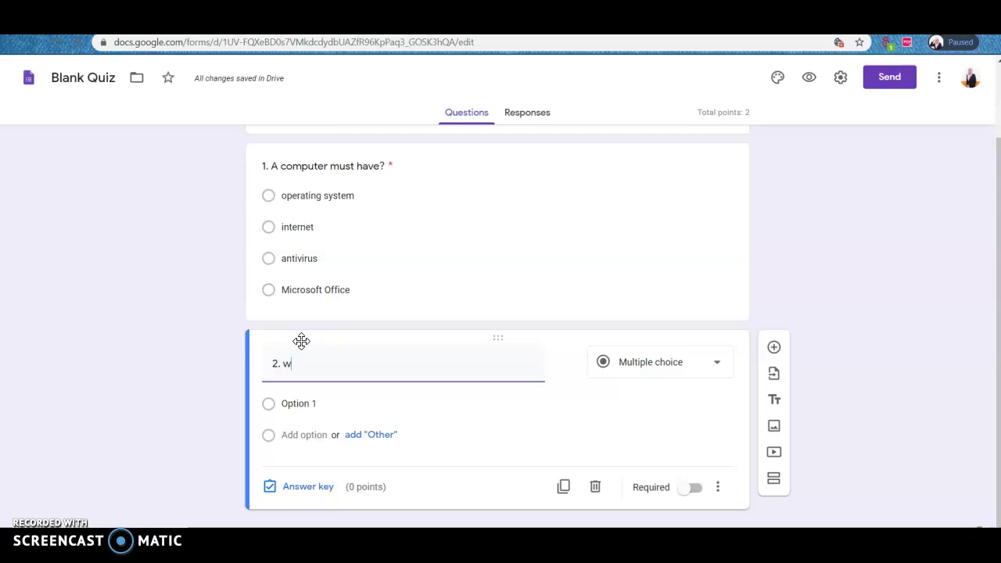
pyautogui.write('hich kind of files have')
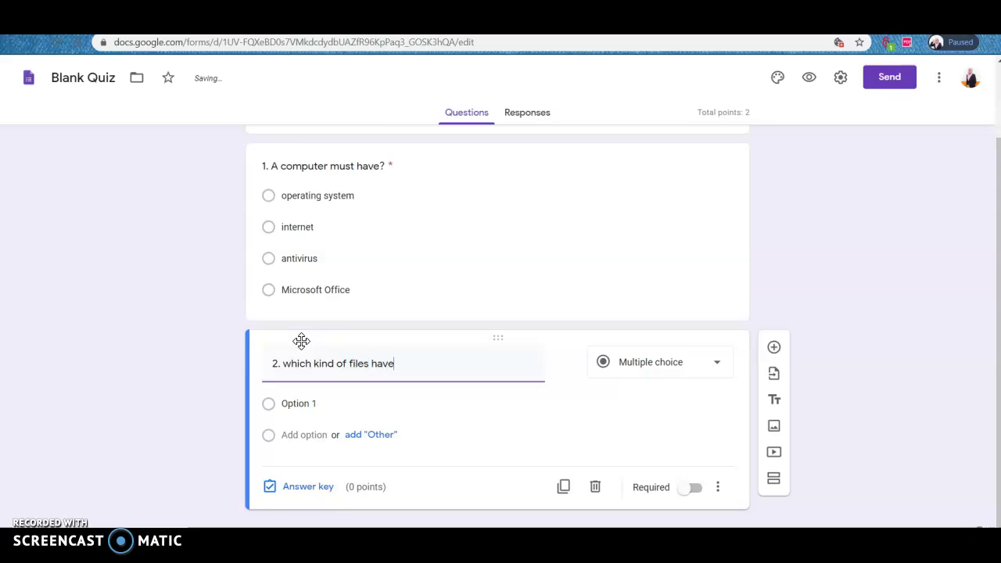
pyautogui.write('-mpg extension ?')
# - Fill in question 2's four answer options as "video", "image", "audio" and "flash"
pyautogui.click(299, 403)
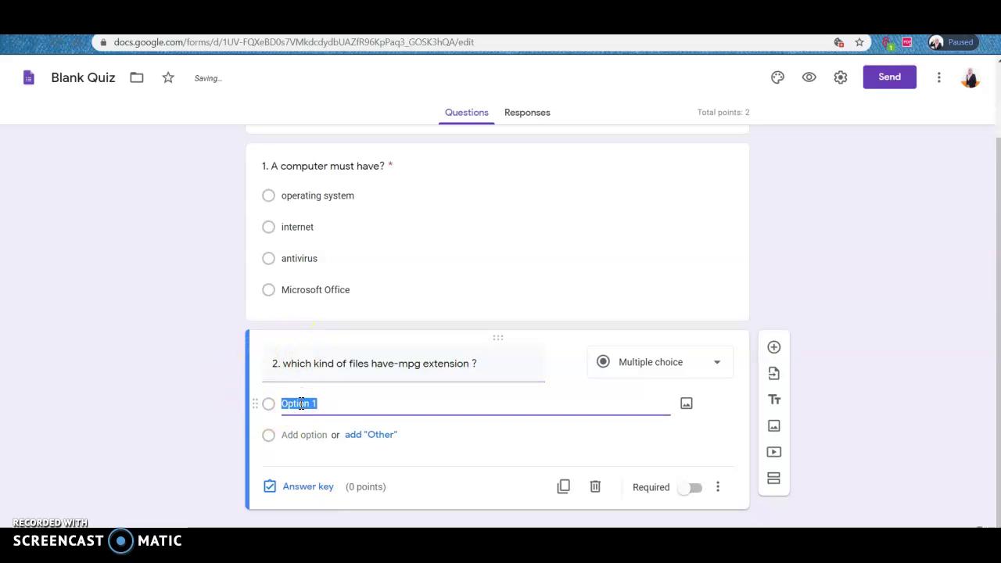
pyautogui.write('video')
pyautogui.click(313, 432)
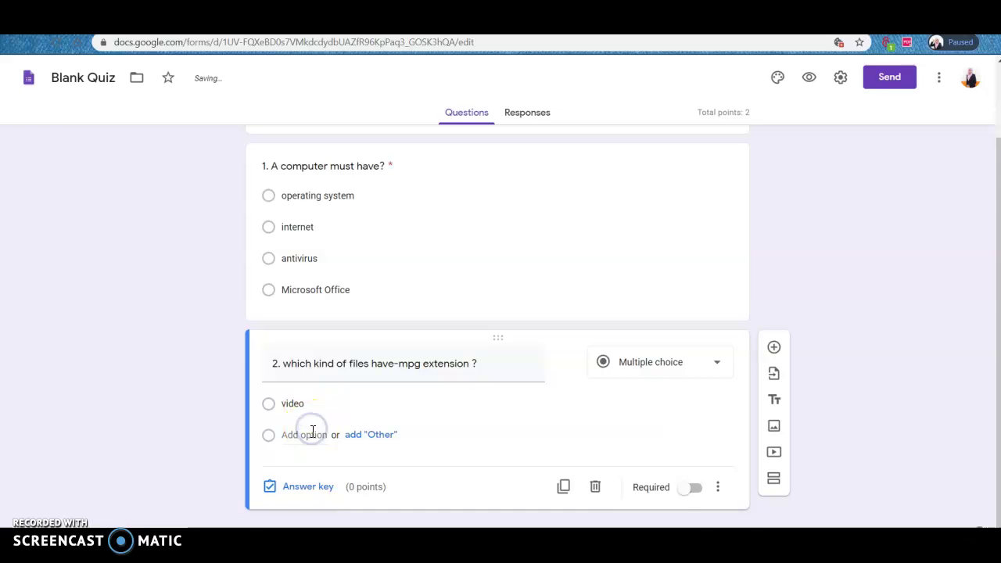
pyautogui.write('image')
pyautogui.click(313, 467)
pyautogui.write('audio')
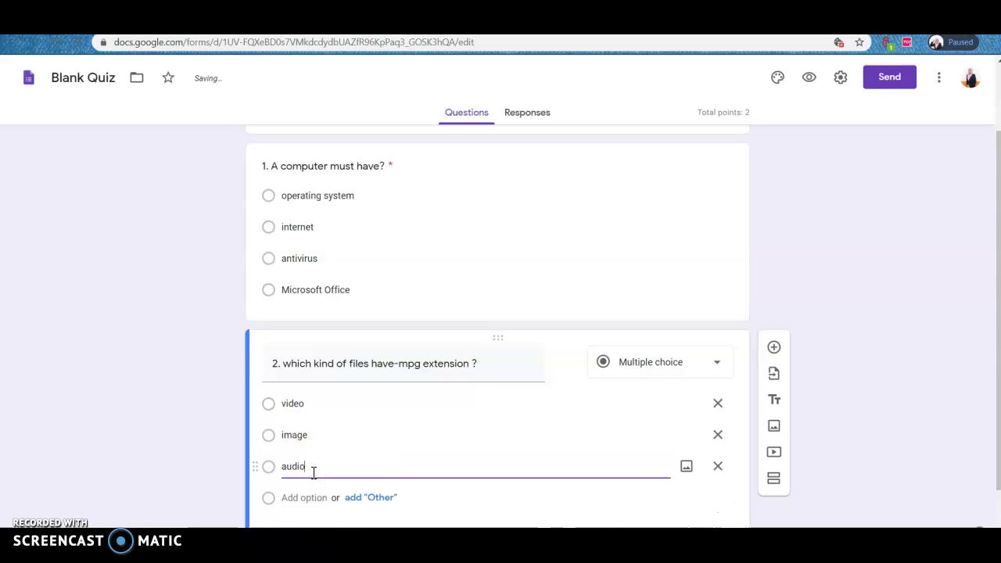
pyautogui.click(309, 497)
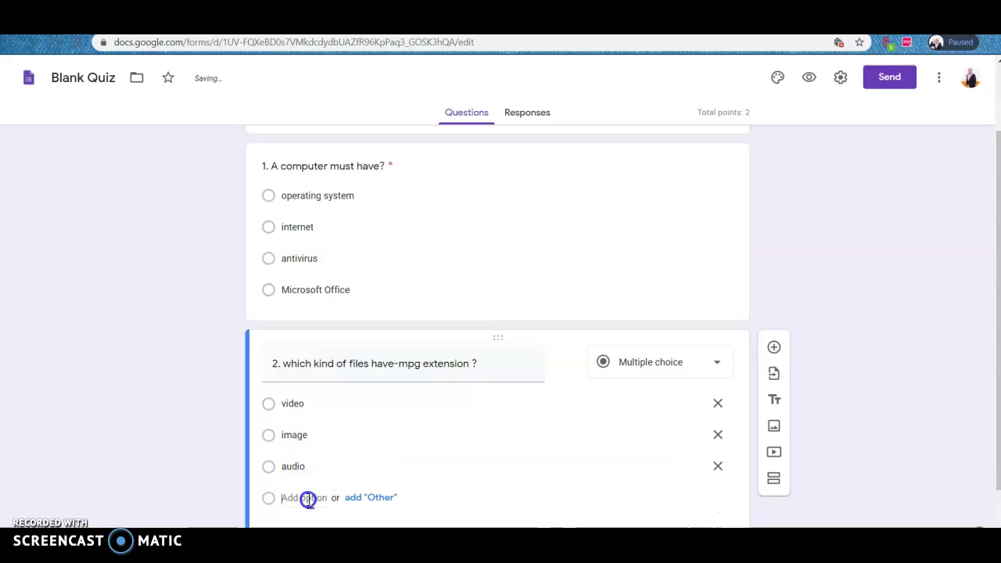
pyautogui.write('flash')
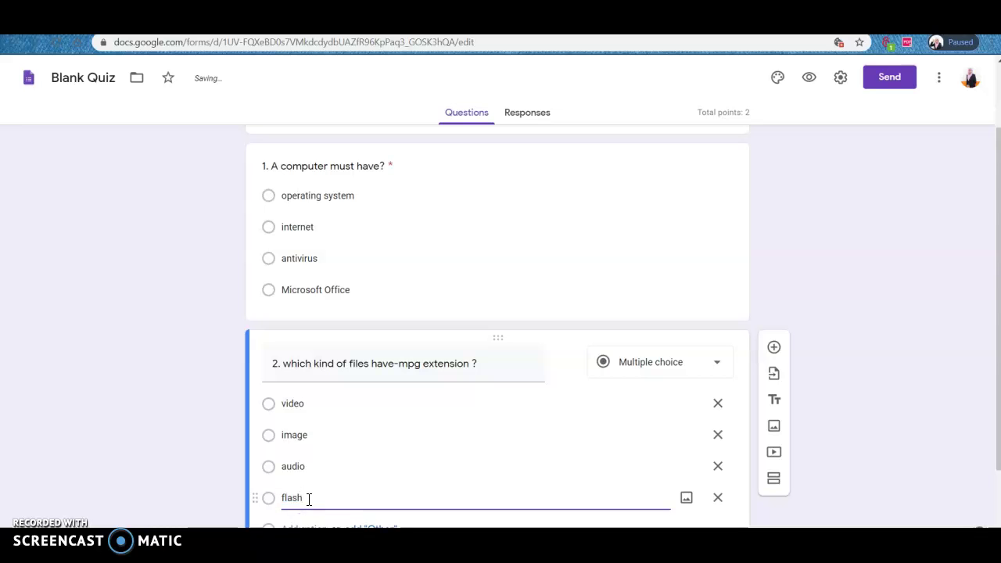
# - Set question 2's answer key to "image" worth 2 points and make the question required
pyautogui.scroll(-1, 380, 426)
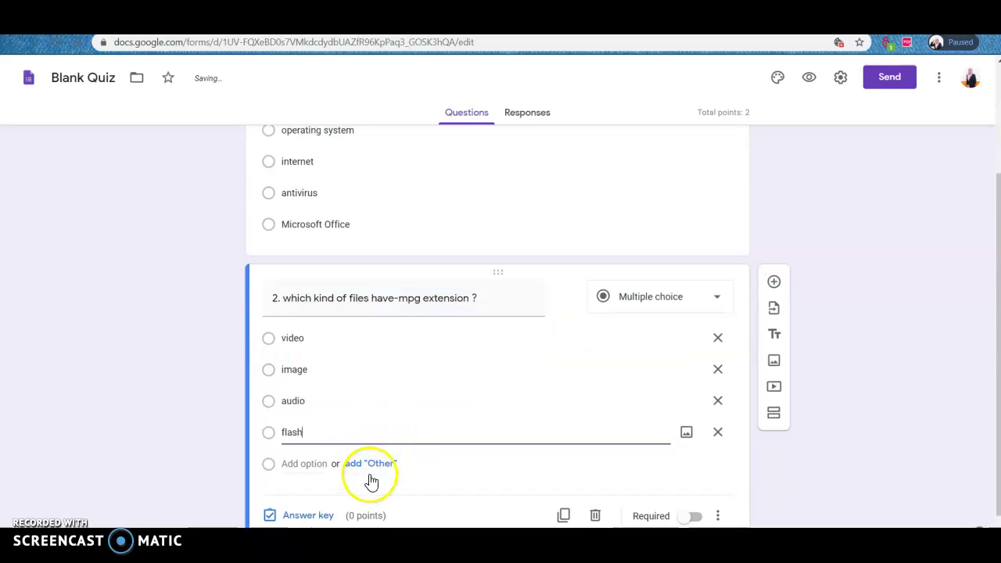
pyautogui.scroll(-1, 344, 481)
pyautogui.click(313, 480)
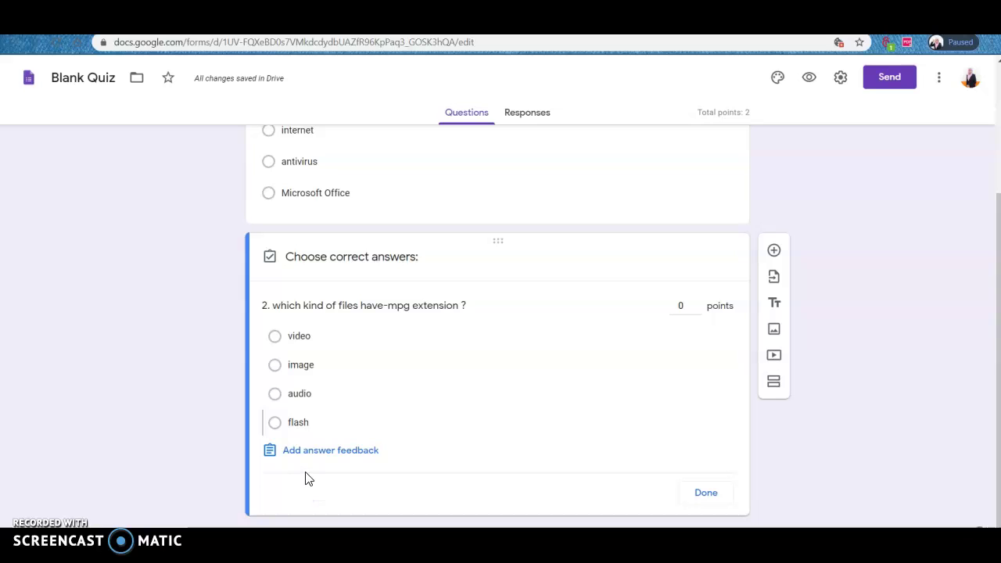
pyautogui.click(274, 365)
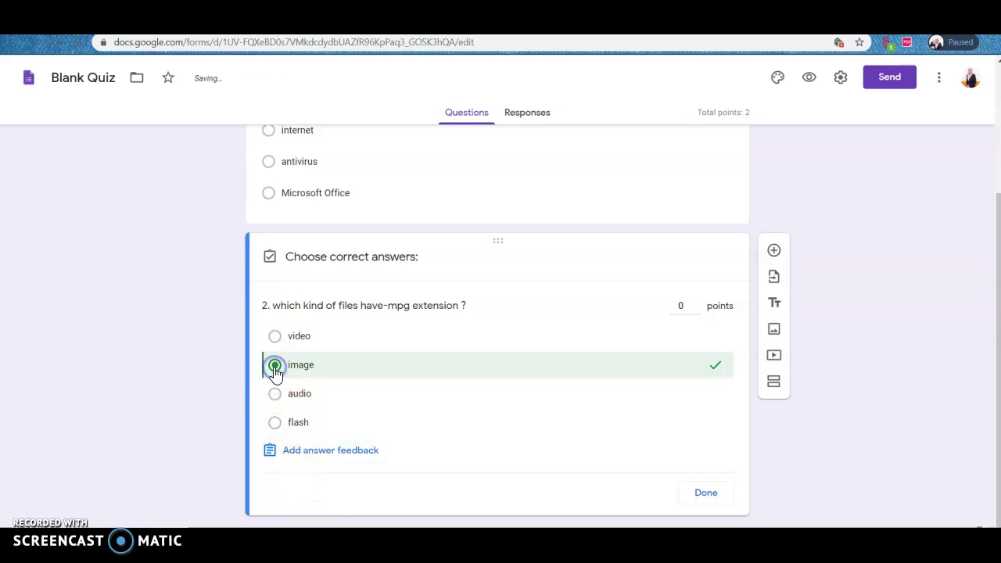
pyautogui.click(684, 306)
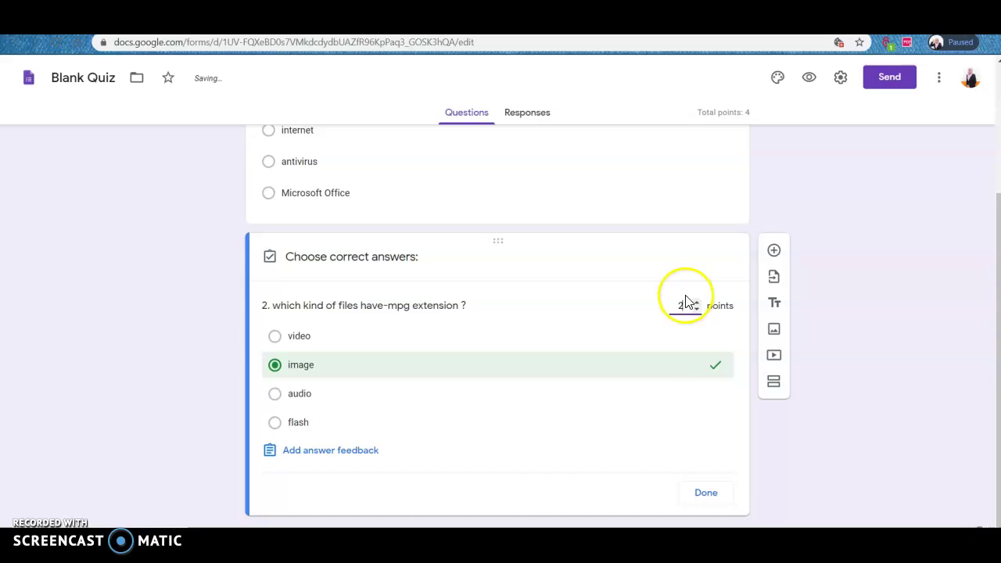
pyautogui.click(705, 492)
pyautogui.click(695, 486)
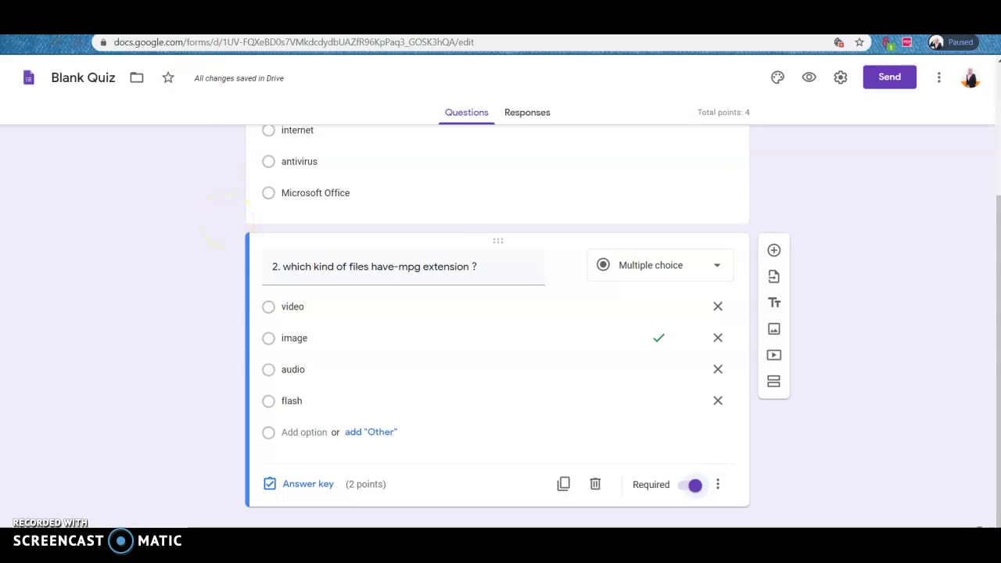
# - Check the points set for the assignment in Google Classroom and return to the quiz form
pyautogui.hotkey('ctrl', 'Tab')
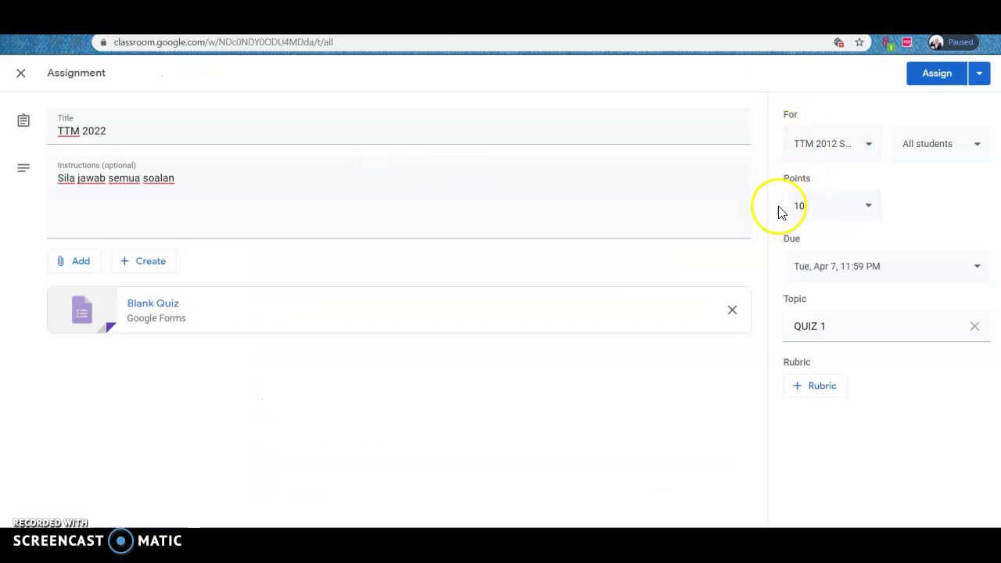
pyautogui.hotkey('ctrl', 'shift', 'Tab')
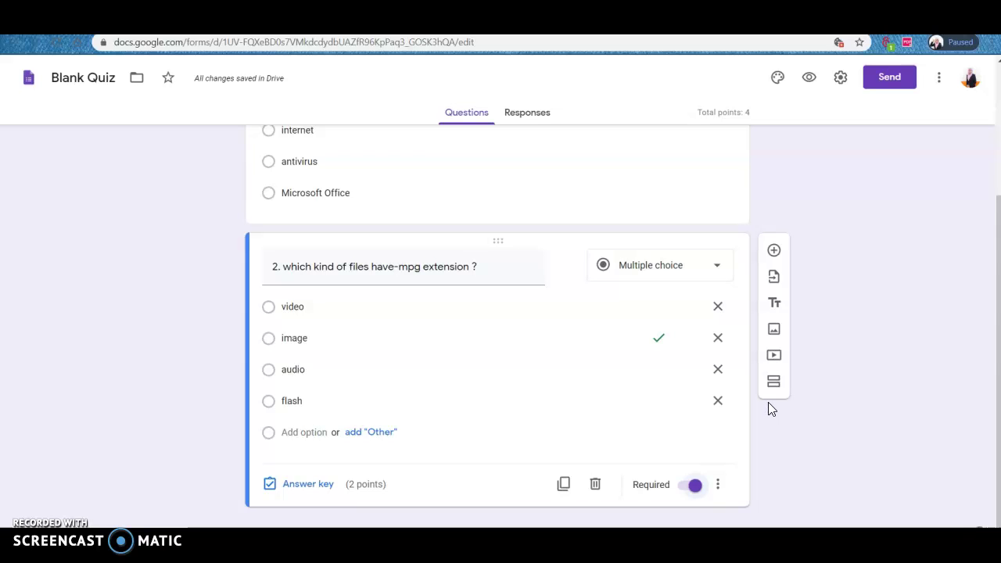
# - Add a blank question below question 2 and set its type to Short answer
pyautogui.click(774, 249)
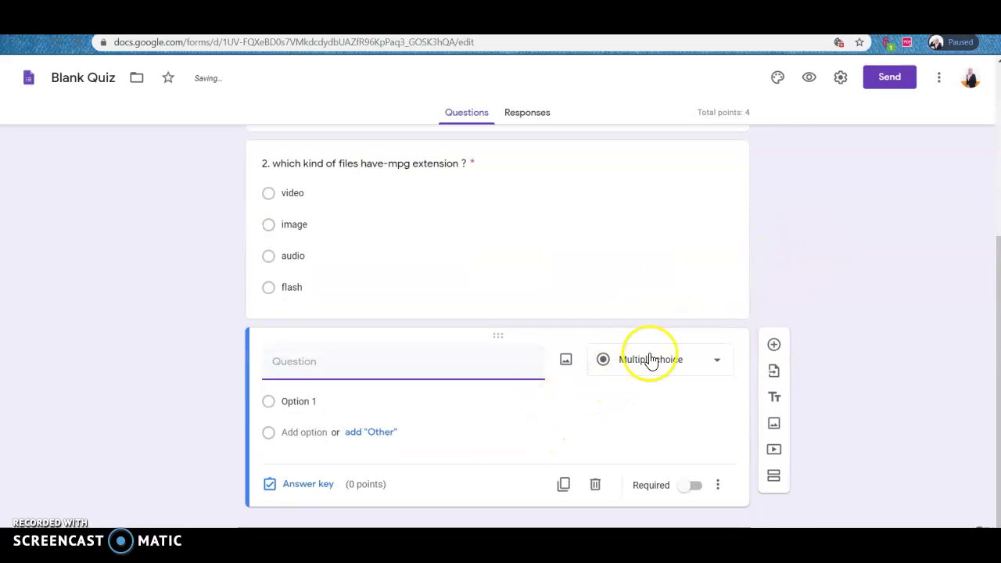
pyautogui.click(648, 357)
pyautogui.click(695, 160)
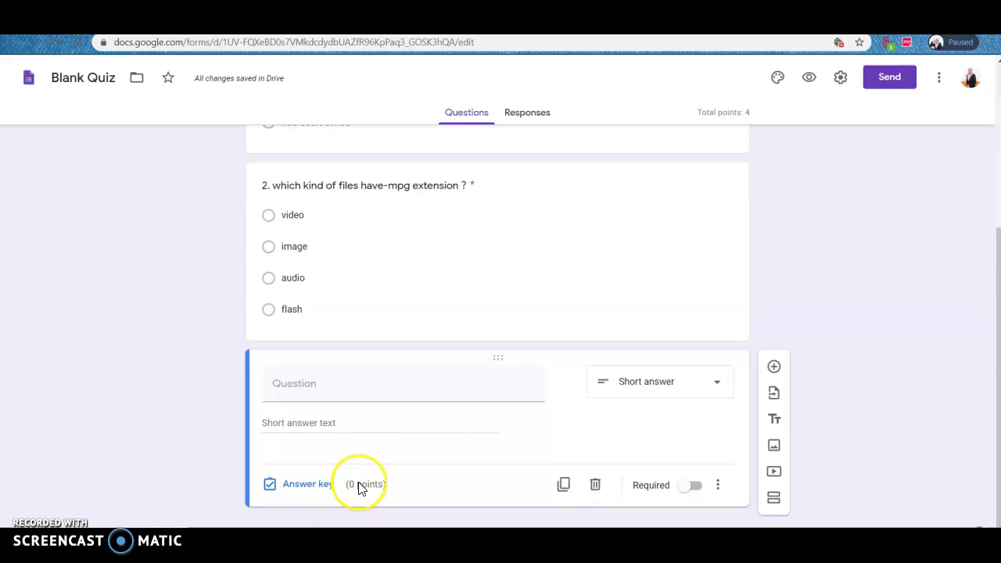
pyautogui.scroll(4, 623, 366)
pyautogui.scroll(-3, 623, 366)
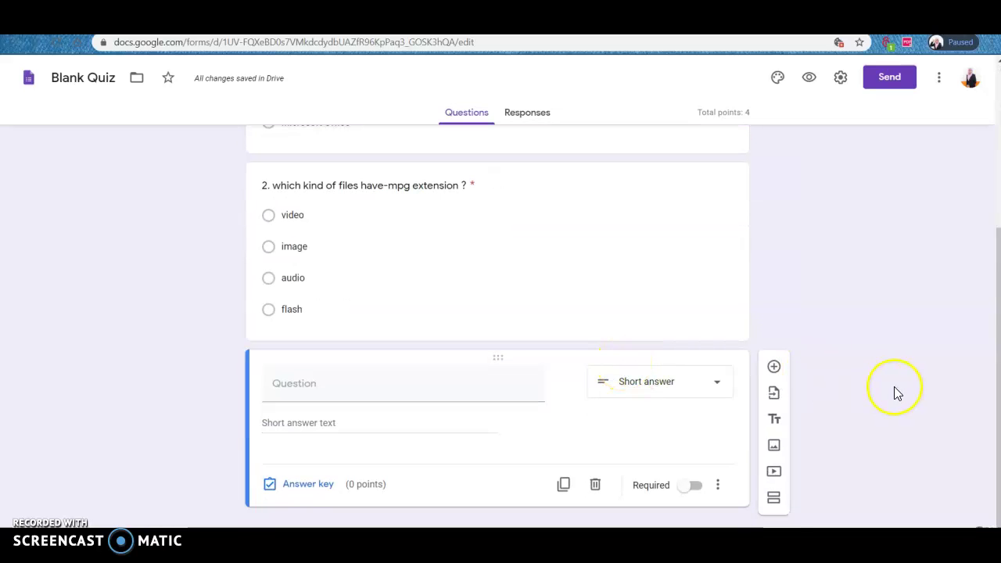
# - Add another blank question below the short-answer one and set its type to Paragraph
pyautogui.click(774, 366)
pyautogui.click(678, 352)
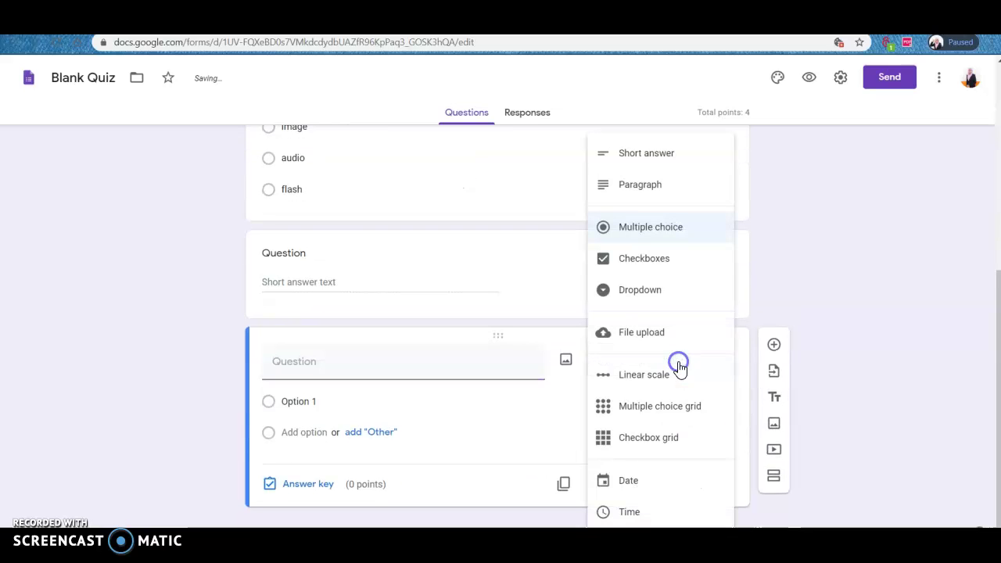
pyautogui.click(653, 192)
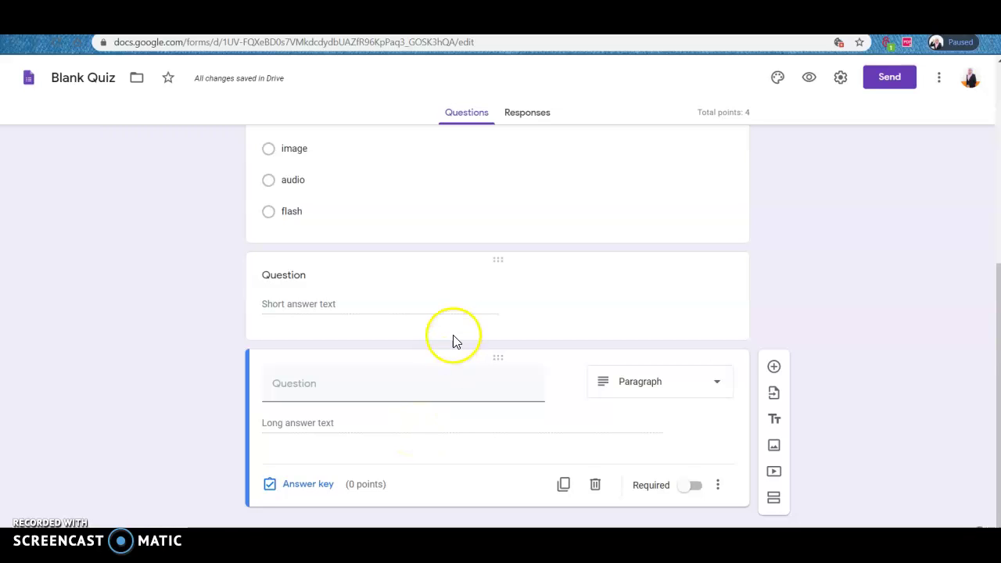
# - Rename the form file from its default name to "Quiz TTM 2022"
pyautogui.scroll(15, 452, 339)
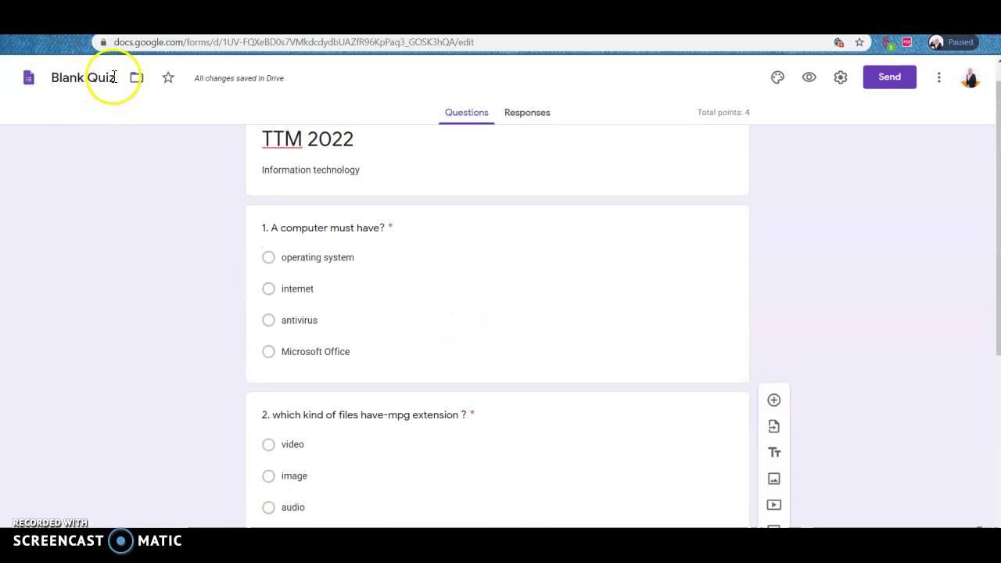
pyautogui.click(91, 78)
pyautogui.press('BackSpace')
pyautogui.press('BackSpace')
pyautogui.press('BackSpace')
pyautogui.press('BackSpace')
pyautogui.press('BackSpace')
pyautogui.press('BackSpace')
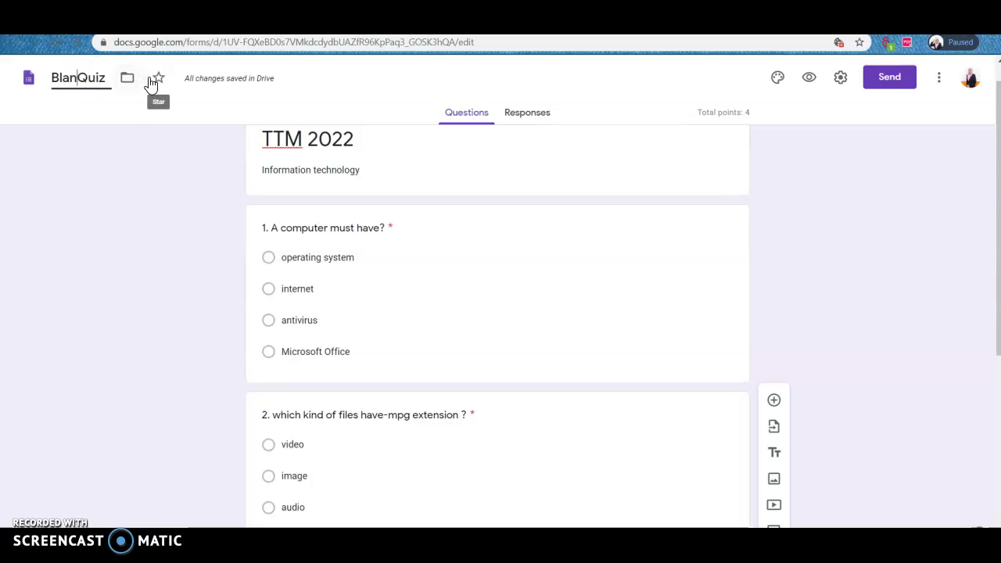
pyautogui.click(86, 78)
pyautogui.write('T')
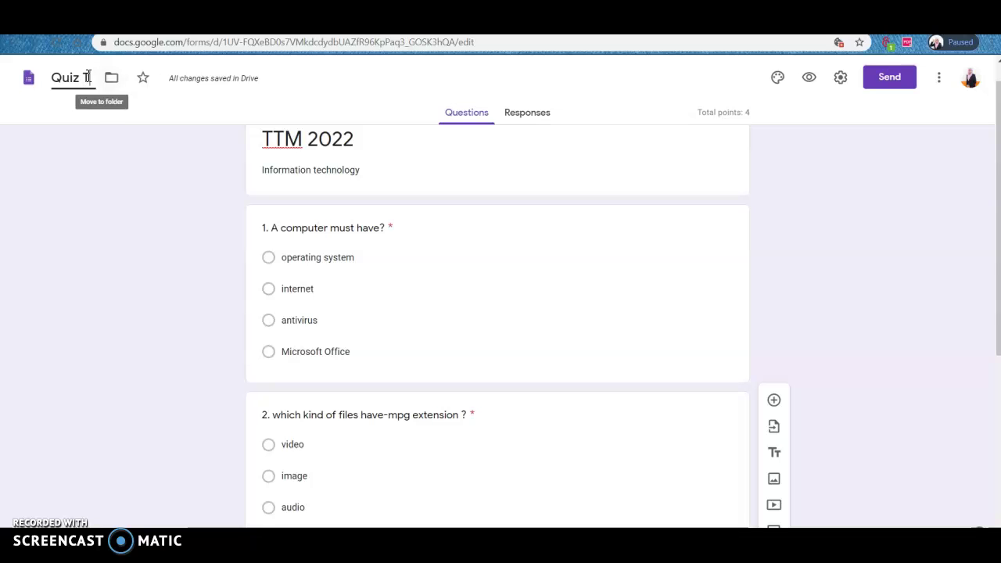
pyautogui.write('TM 2022')
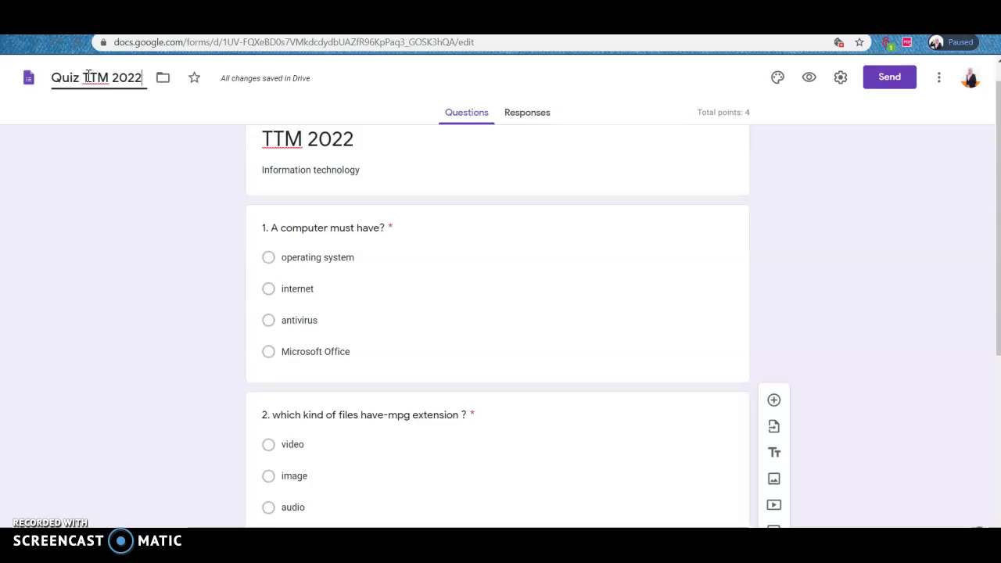
pyautogui.click(113, 147)
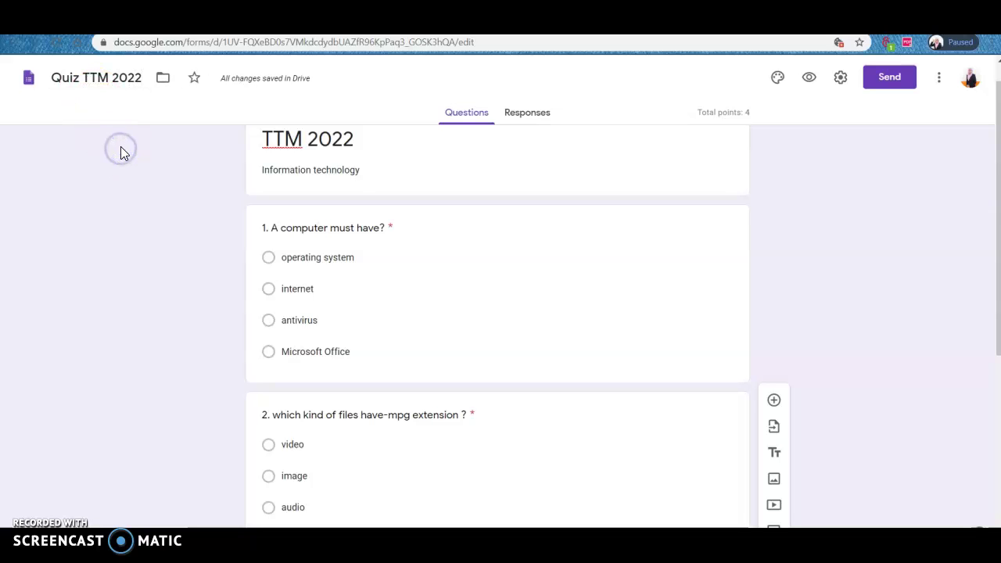
# - Review the finished quiz form and its sending options for email, link and embedded HTML
pyautogui.scroll(1, 853, 180)
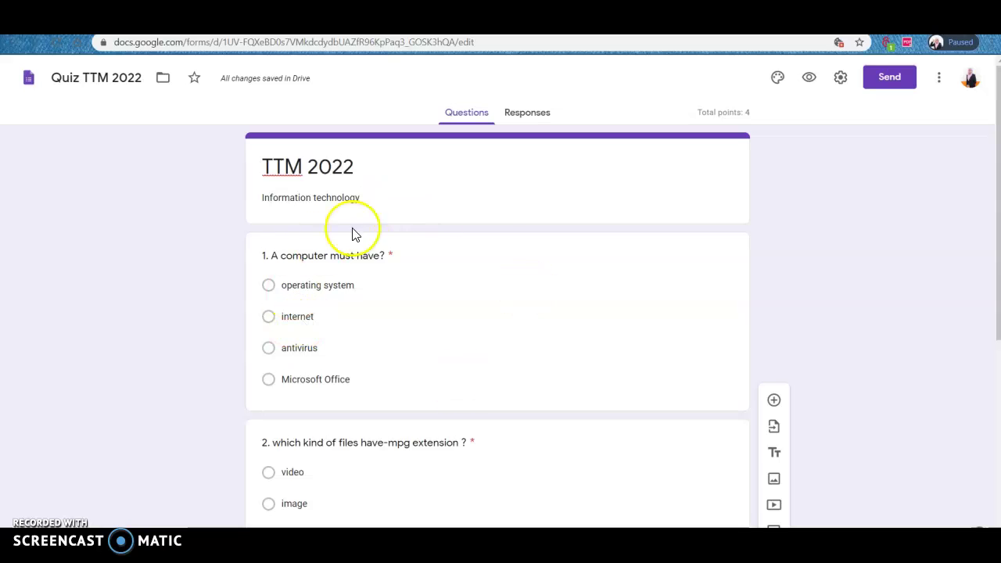
pyautogui.scroll(-2, 494, 294)
pyautogui.scroll(-2, 494, 298)
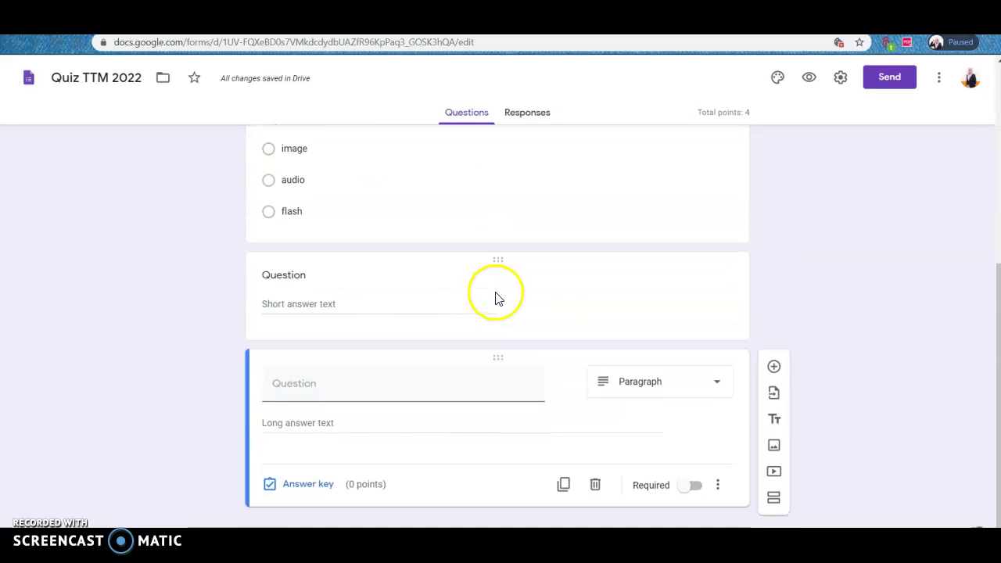
pyautogui.scroll(5, 495, 297)
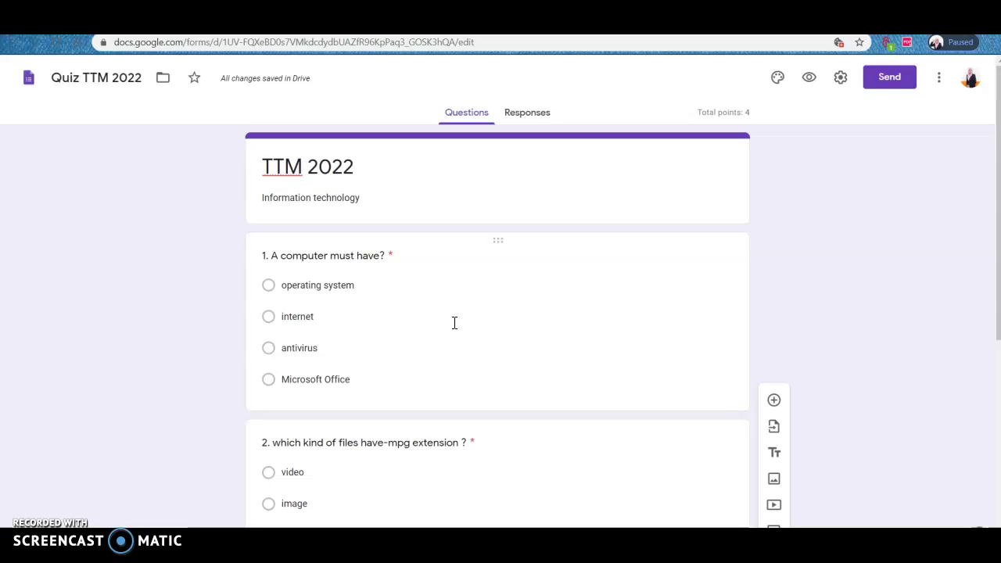
pyautogui.click(884, 78)
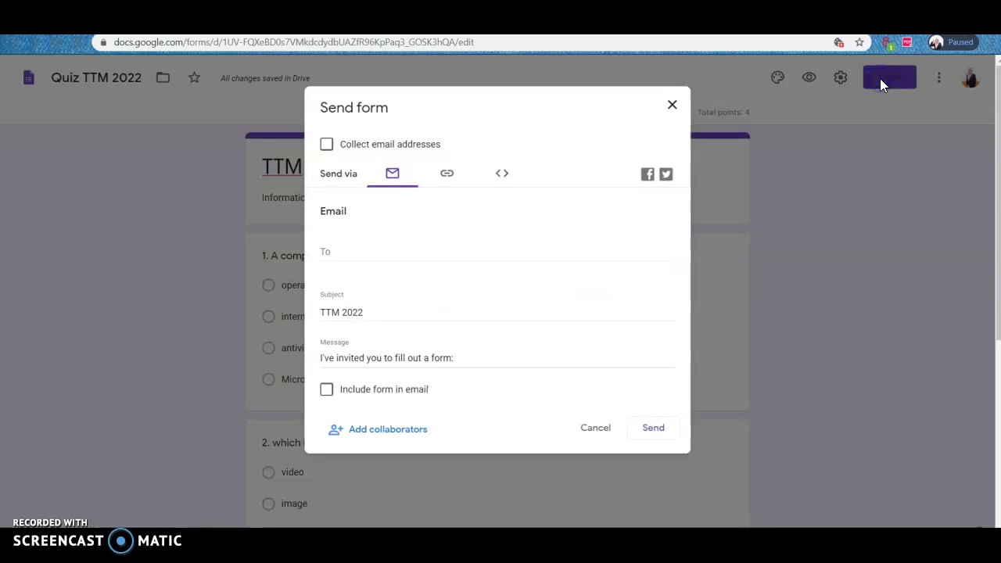
pyautogui.click(494, 178)
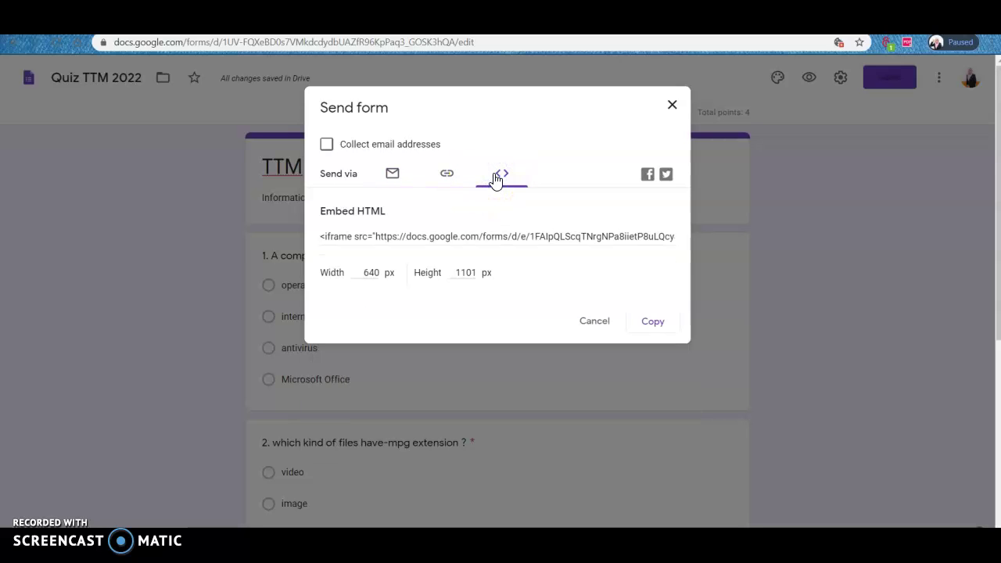
pyautogui.click(447, 175)
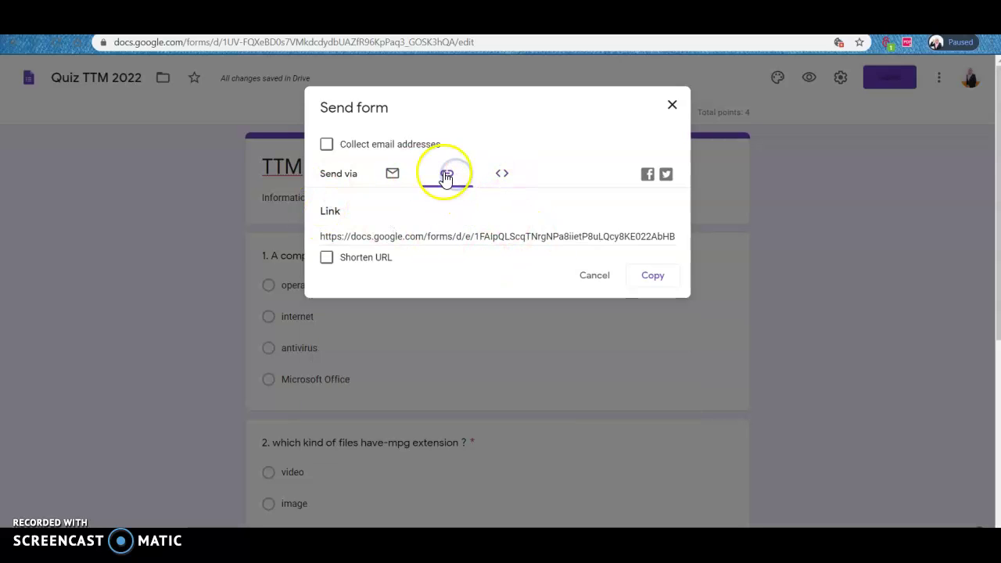
pyautogui.click(393, 176)
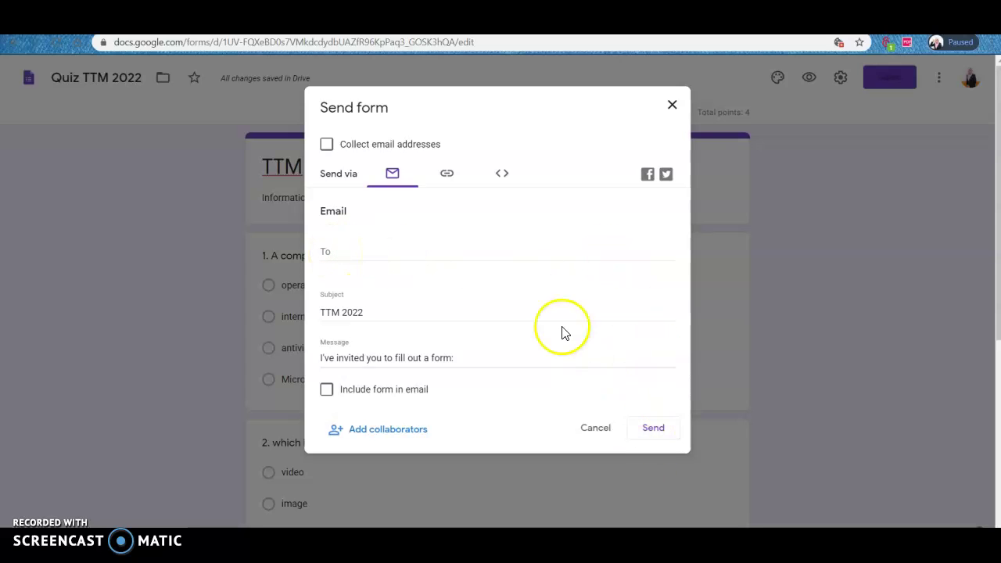
# - Copy the quiz form's shareable link at full length and close the sending dialog
pyautogui.click(444, 180)
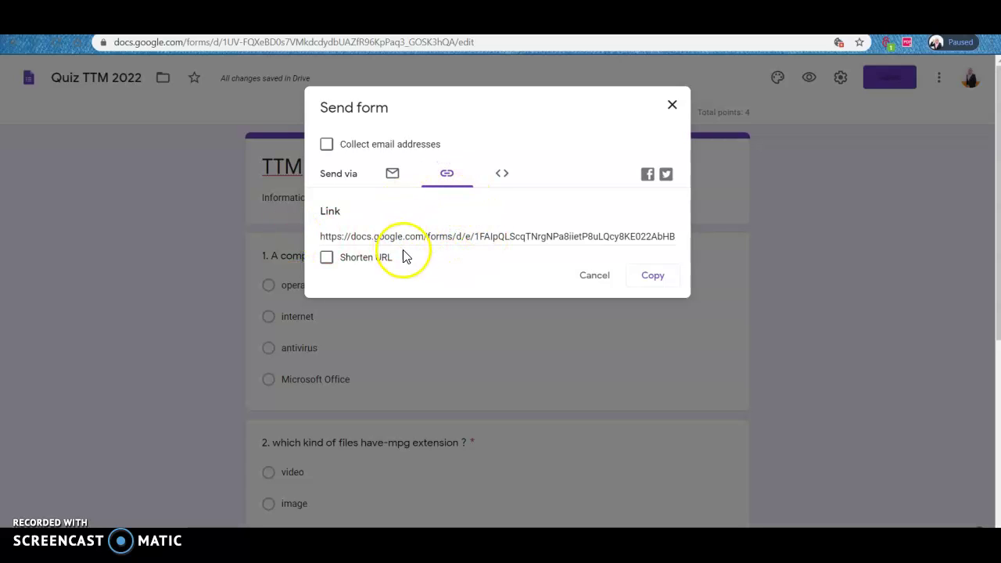
pyautogui.click(660, 285)
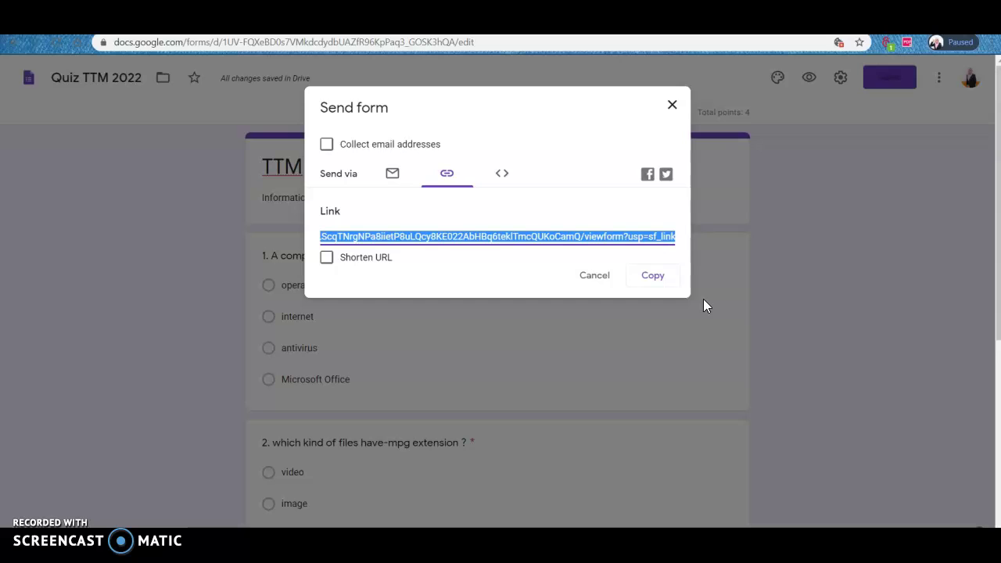
pyautogui.click(638, 276)
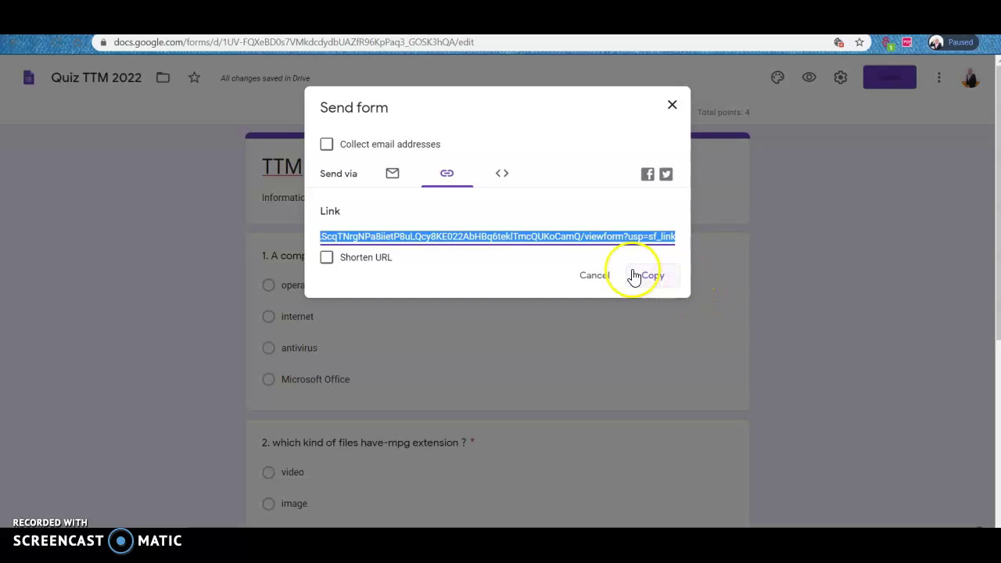
pyautogui.click(673, 107)
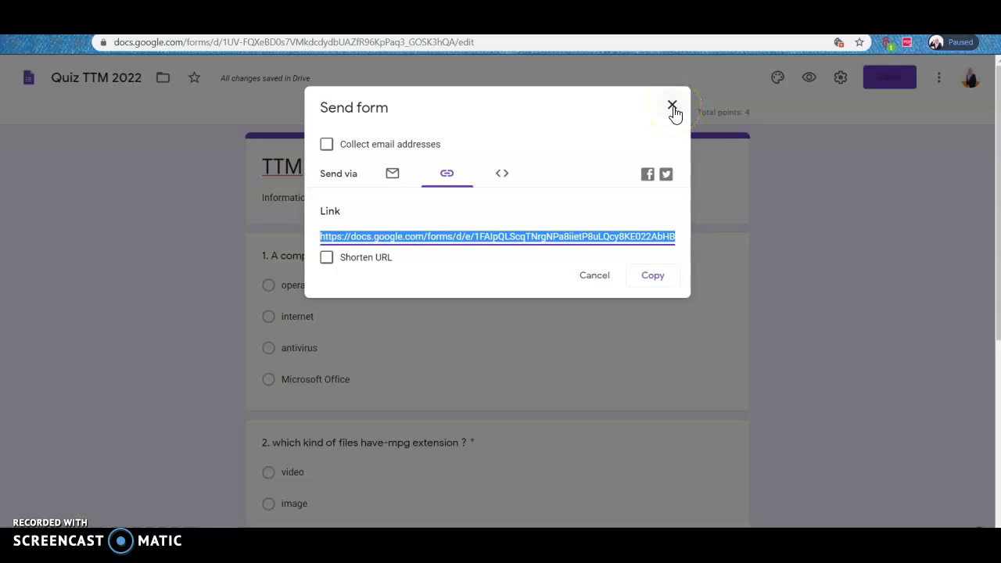
pyautogui.click(673, 107)
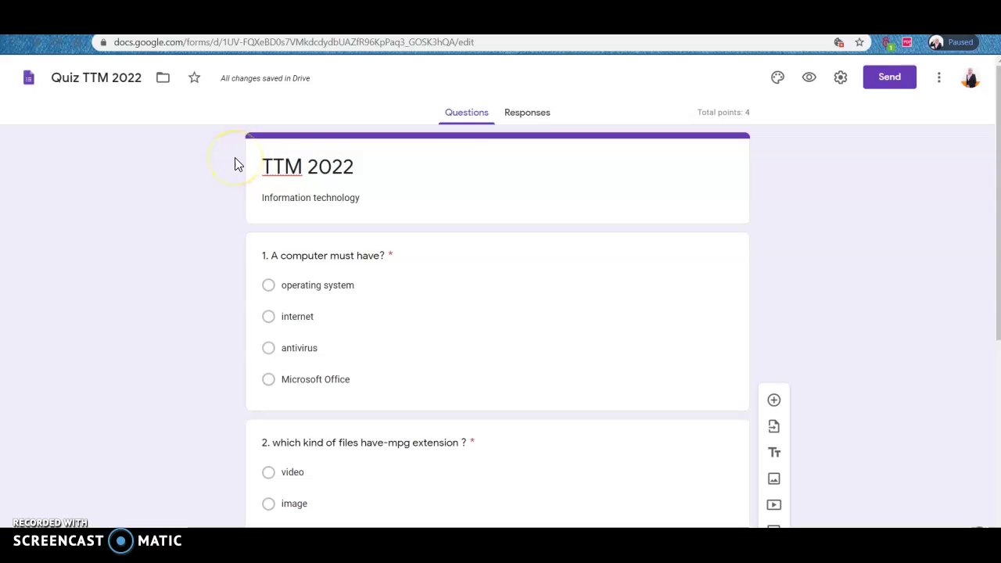
# - Check the form's responses page and its response options, and return to the questions
pyautogui.click(529, 113)
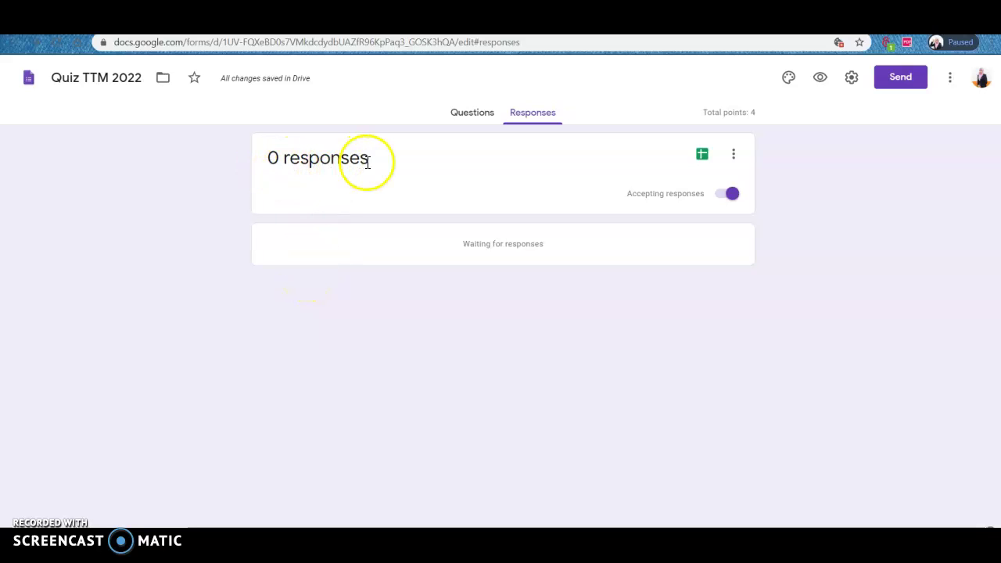
pyautogui.click(734, 154)
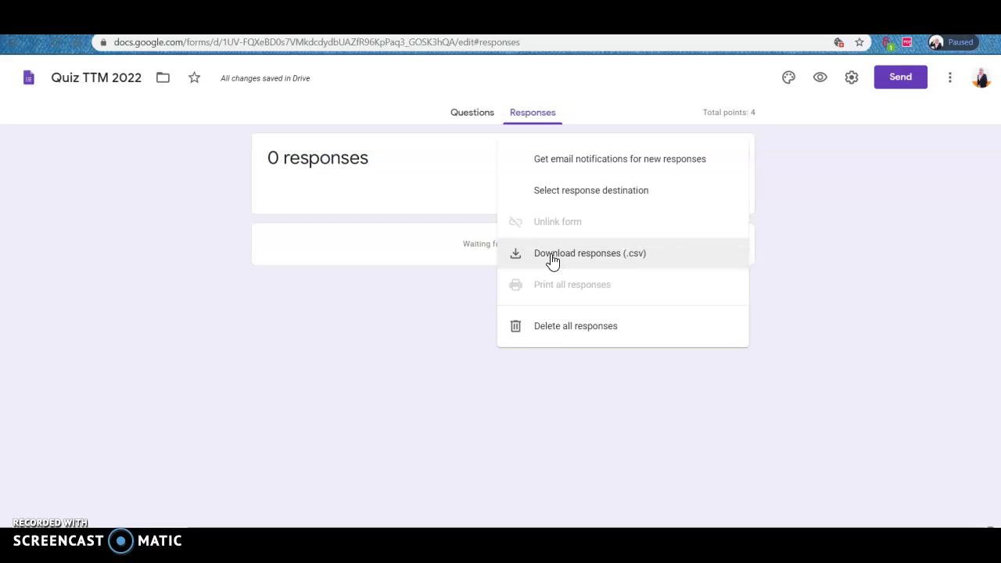
pyautogui.click(791, 247)
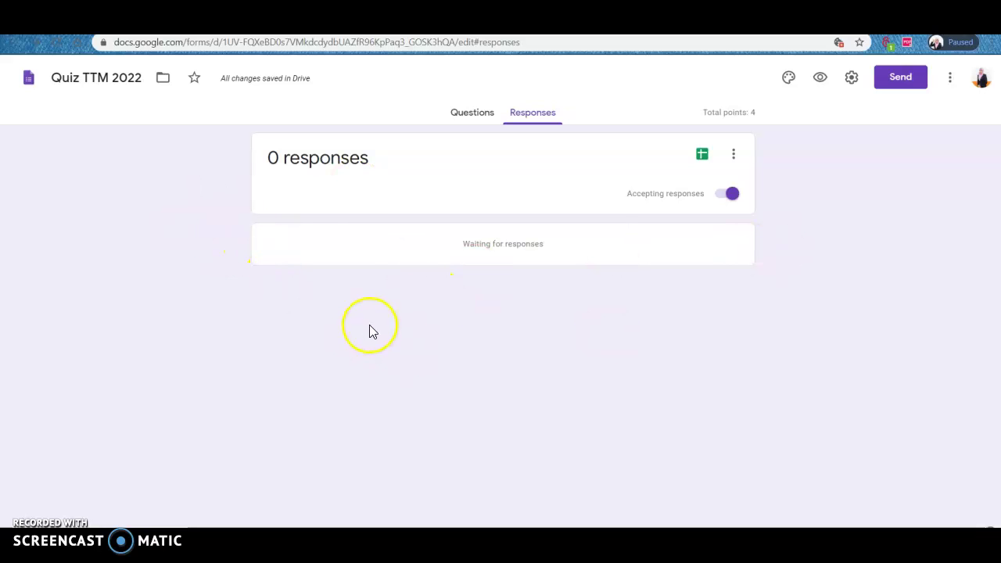
pyautogui.click(463, 116)
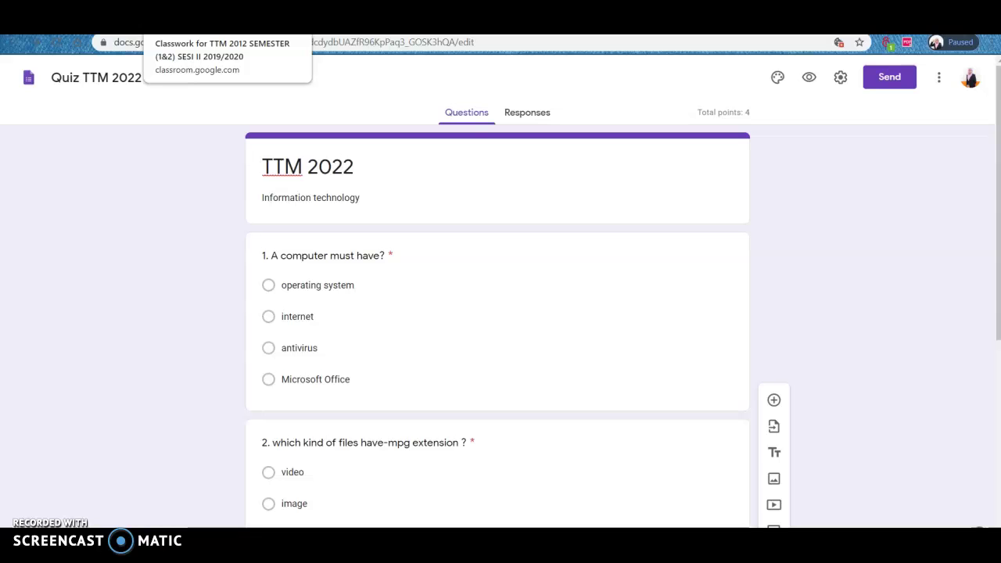
# - Switch to the TTM 2022 assignment in Google Classroom and assign it to all students
pyautogui.click(203, 23)
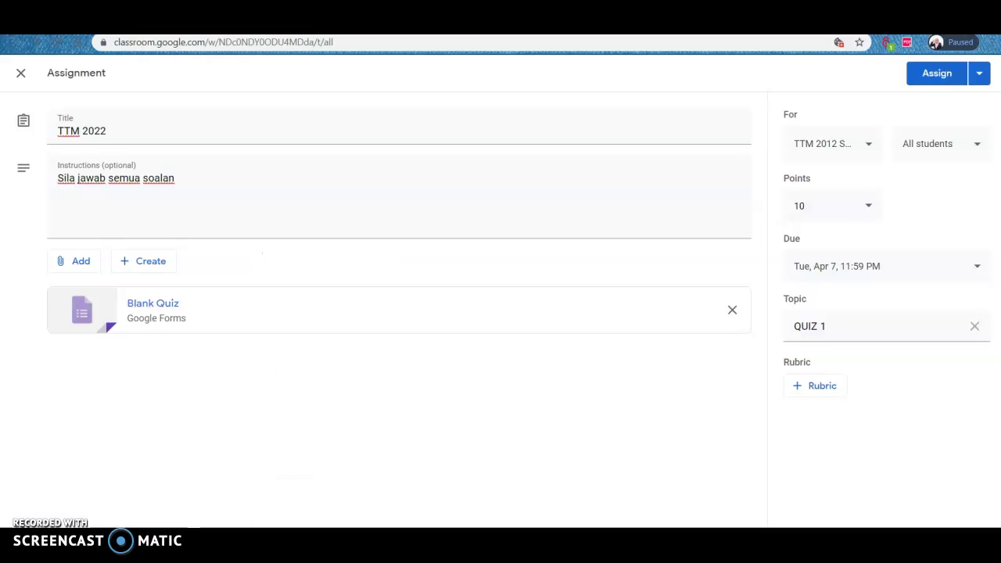
pyautogui.click(248, 389)
pyautogui.hotkey('ctrl', 'Tab')
pyautogui.hotkey('ctrl', 'shift', 'Tab')
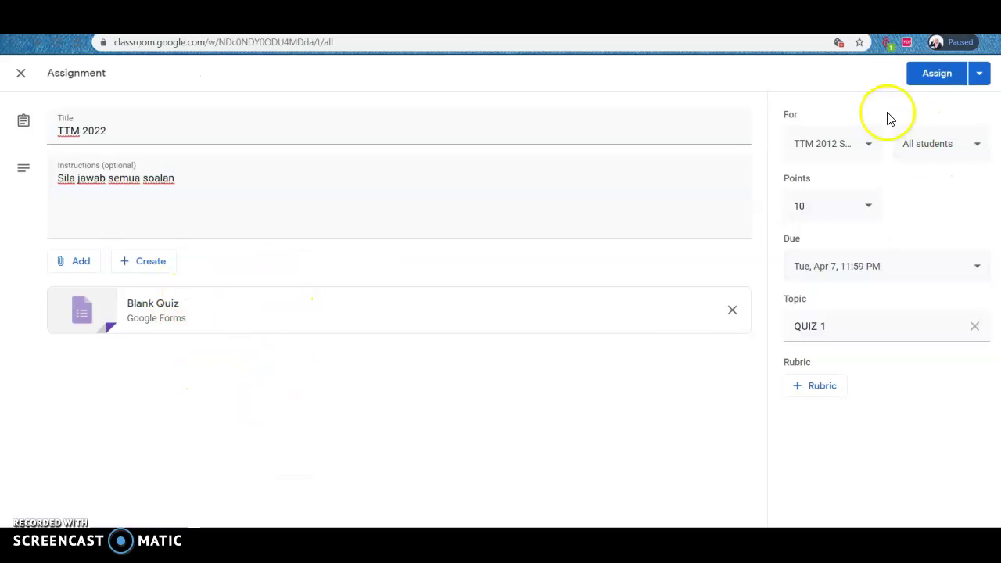
pyautogui.click(927, 82)
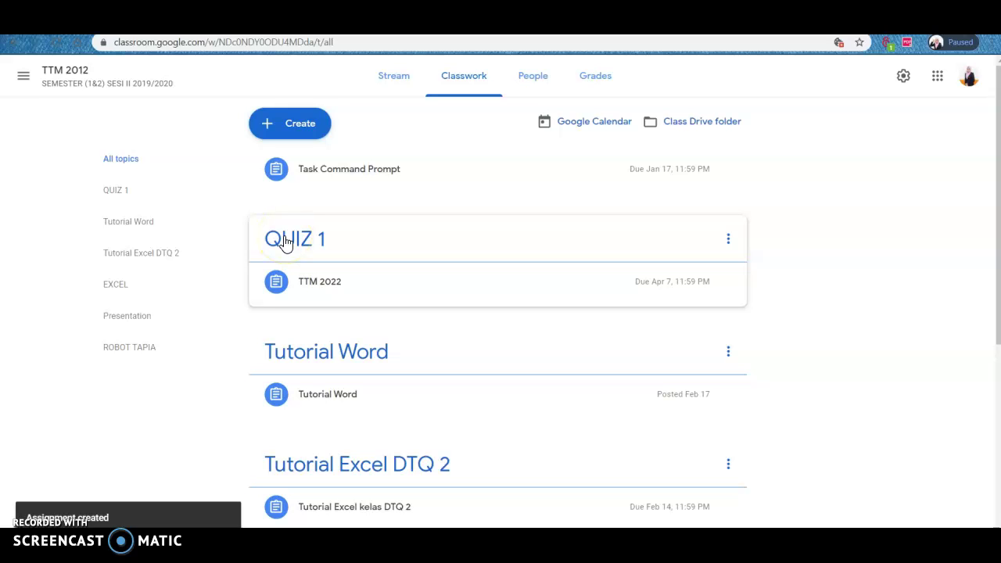
# - Check the class stream for the newly posted TTM 2022 assignment
pyautogui.click(391, 79)
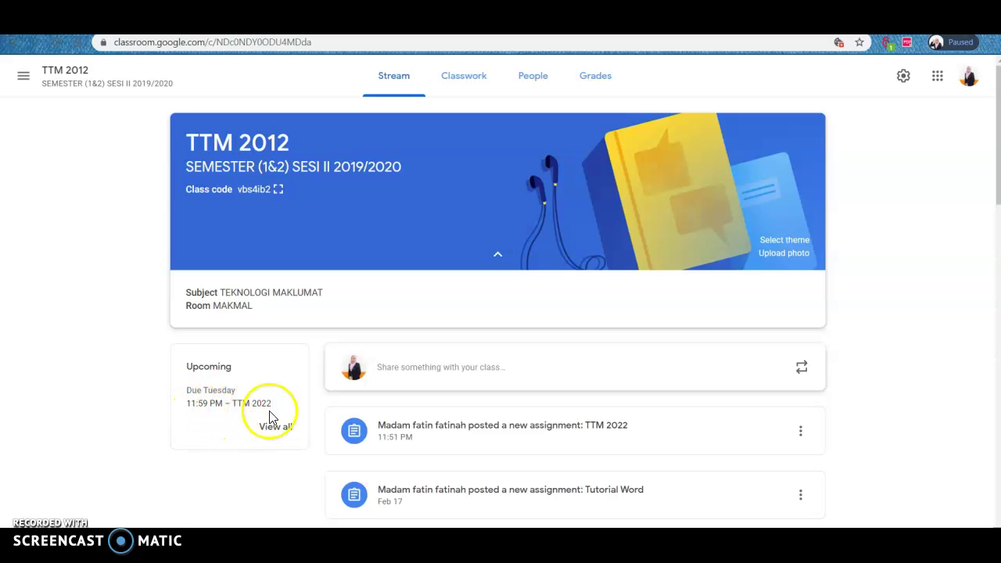
pyautogui.scroll(-1, 315, 404)
pyautogui.scroll(1, 316, 404)
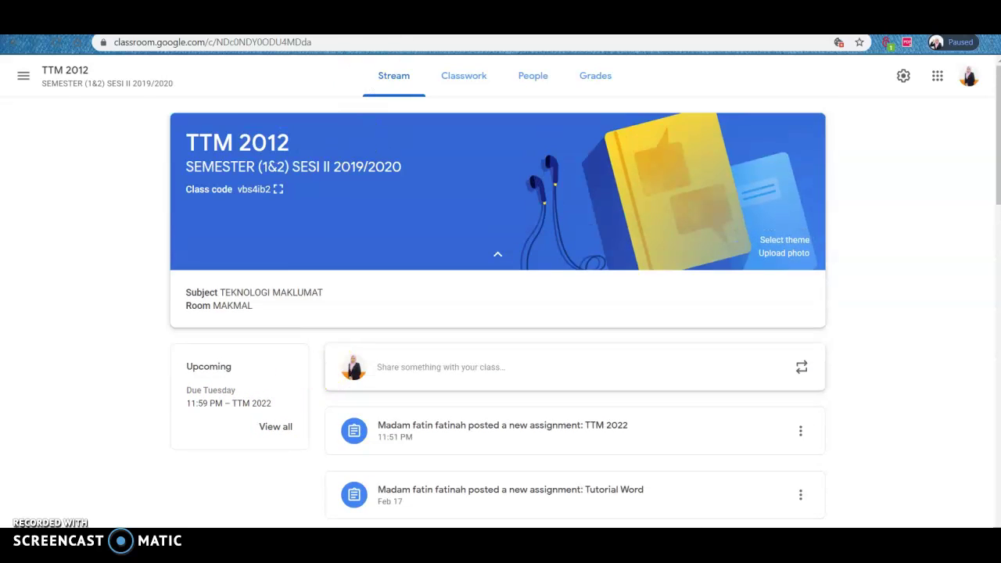
# - Open the Google Forms quiz attached to the TTM 2022 assignment under the QUIZ 1 classwork topic
pyautogui.click(468, 78)
pyautogui.click(326, 245)
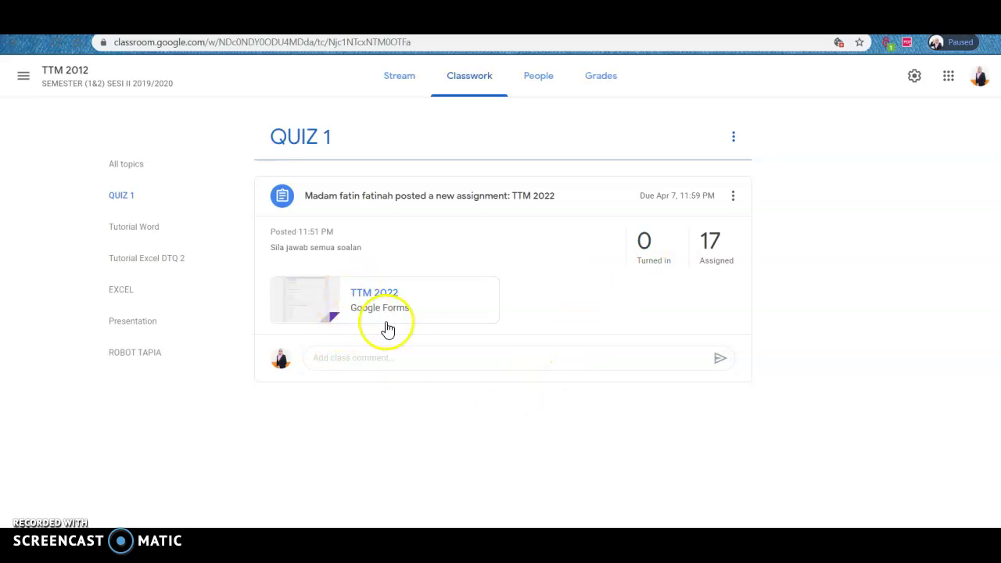
pyautogui.click(372, 306)
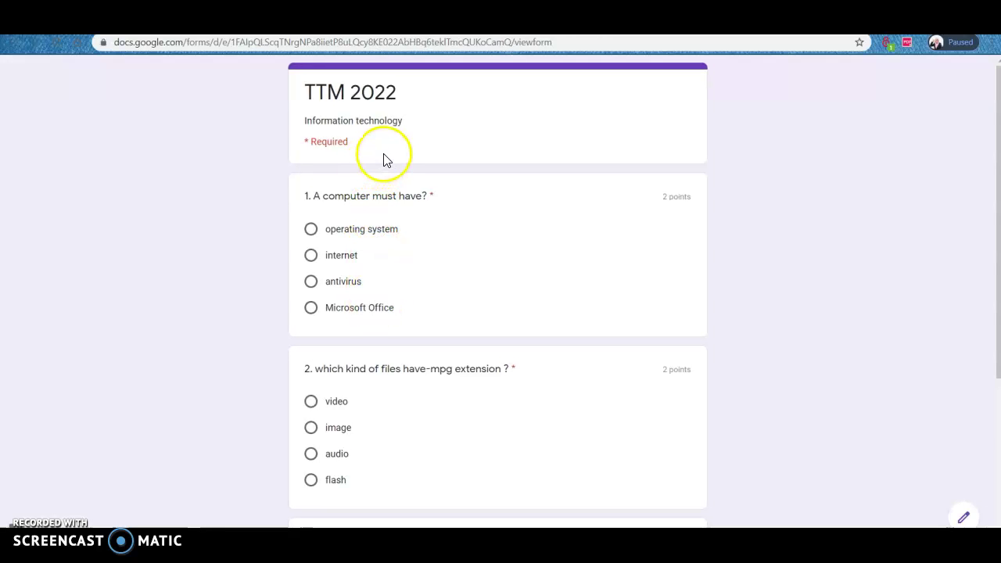
# - Answer question 1 with "operating system" and question 2 with "image" in the quiz
pyautogui.click(311, 231)
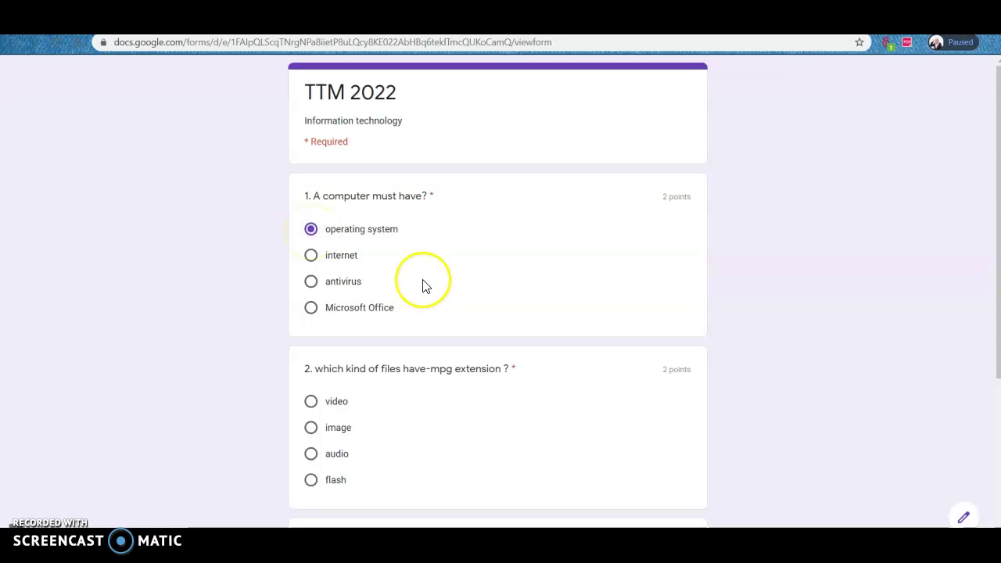
pyautogui.scroll(-3, 425, 279)
pyautogui.scroll(2, 424, 279)
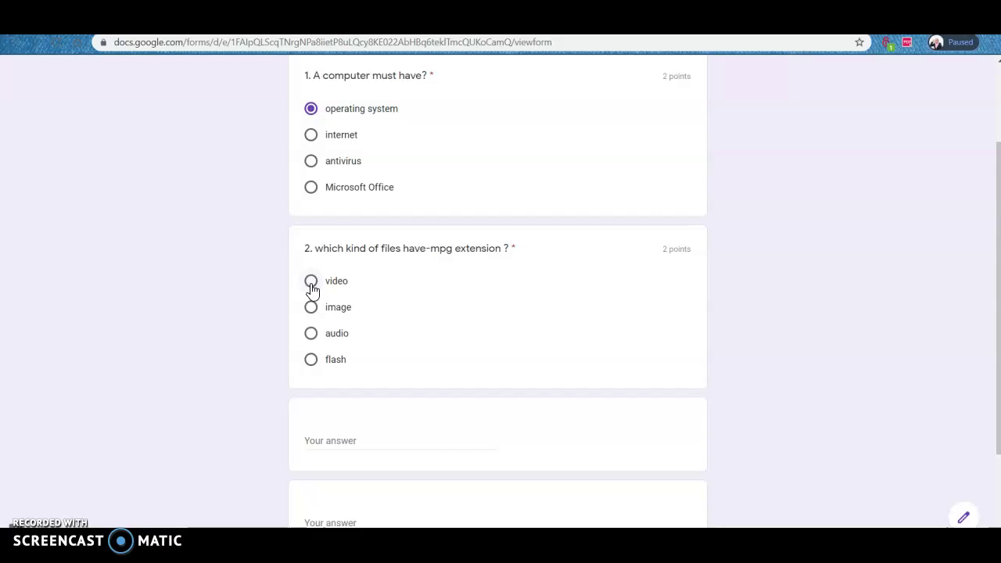
pyautogui.click(311, 306)
# - Fill the short answer with "ahahah" and the paragraph answer with "kakakka", and submit the quiz
pyautogui.scroll(-2, 422, 309)
pyautogui.click(428, 309)
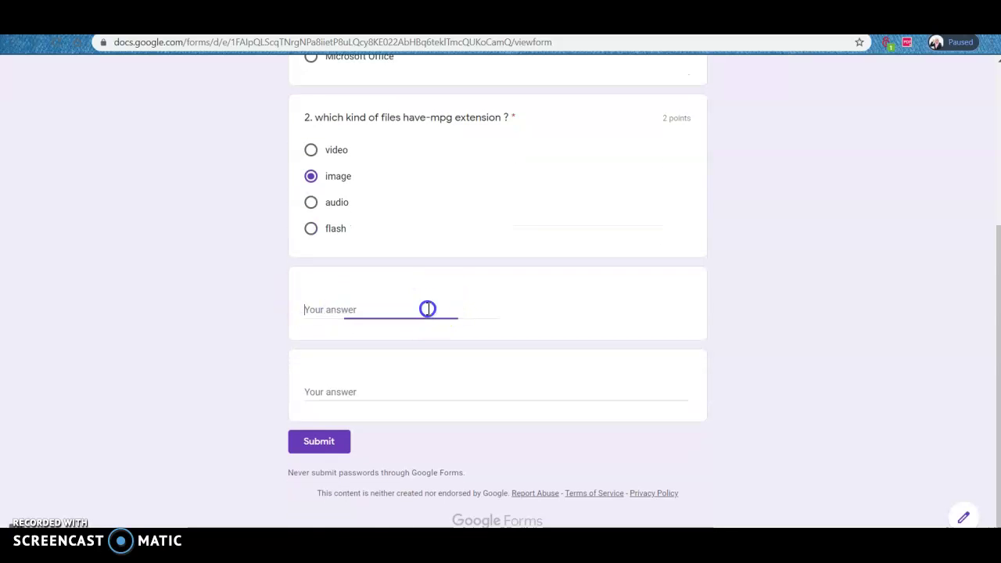
pyautogui.write('ahahah')
pyautogui.click(407, 388)
pyautogui.write('kakakka')
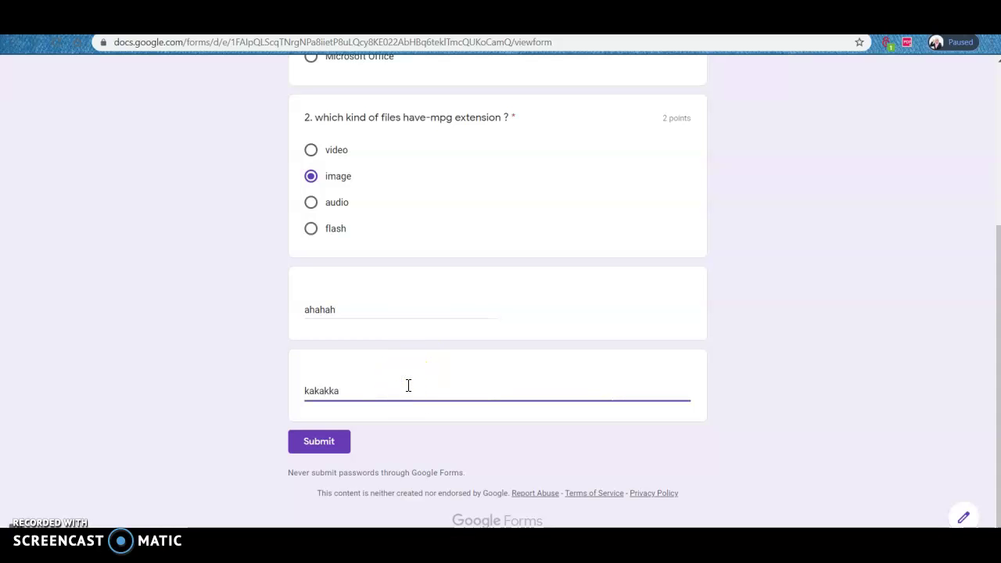
pyautogui.click(321, 442)
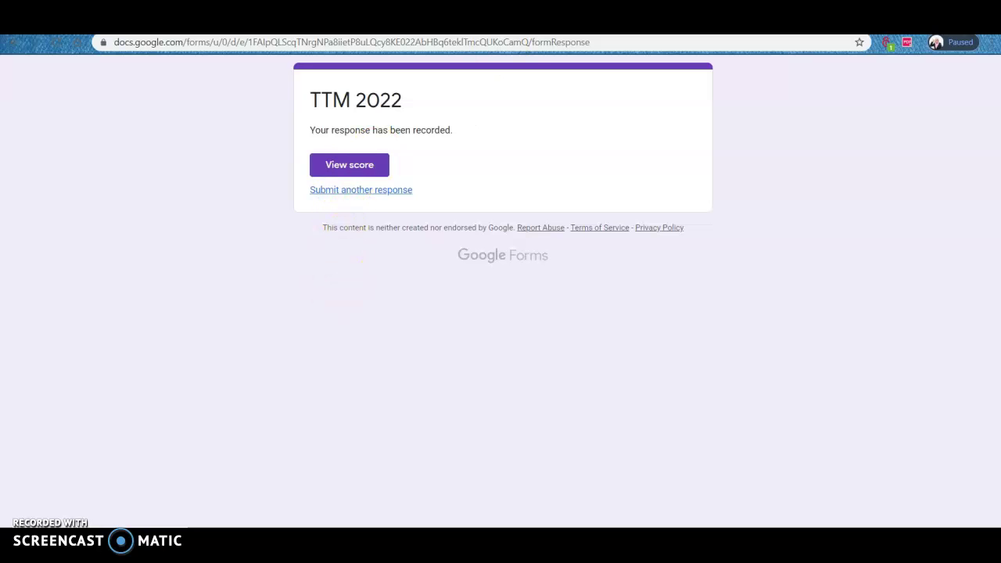
# - Return to the form editor and review the response summary with its score insights and per-question charts
pyautogui.click(438, 23)
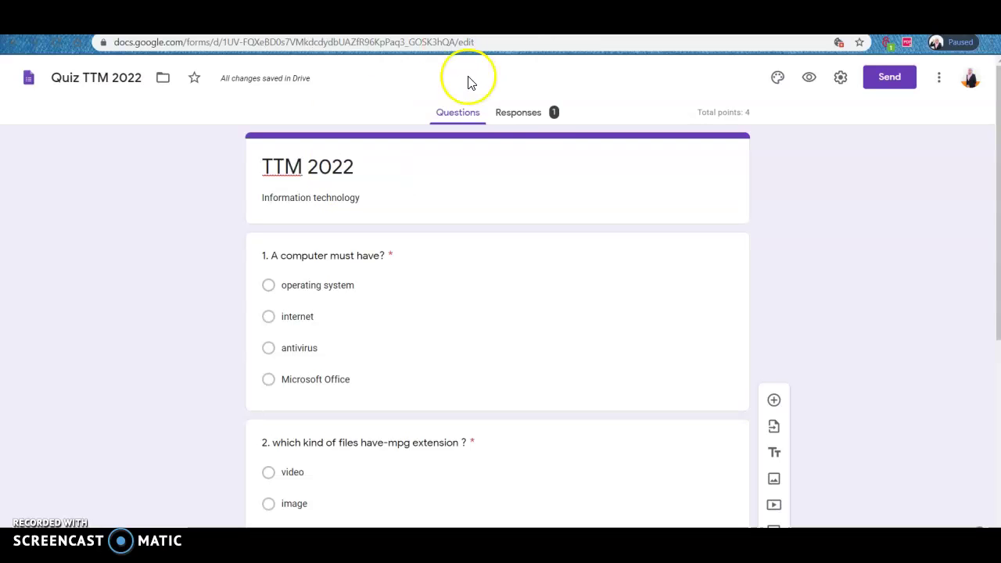
pyautogui.click(536, 115)
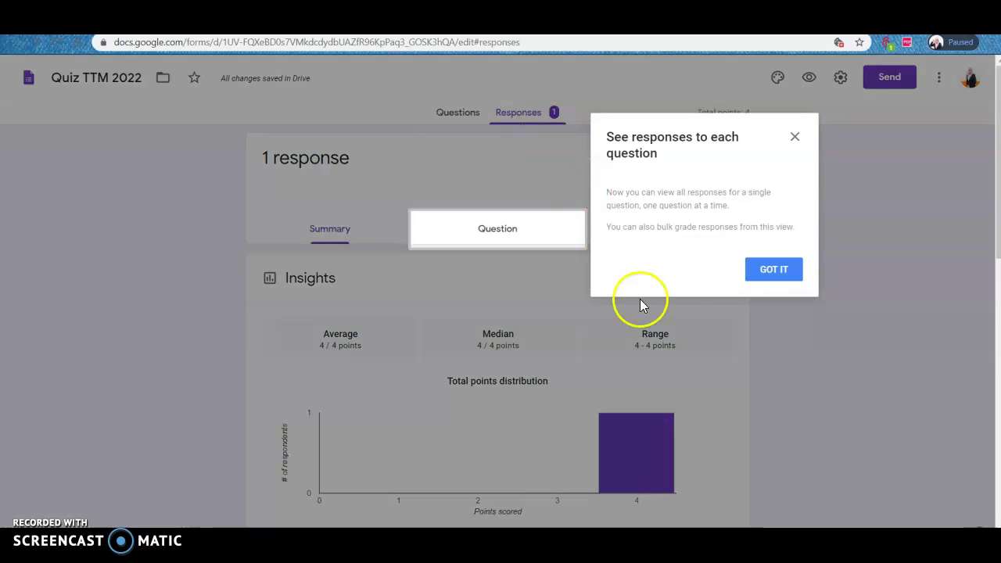
pyautogui.click(763, 274)
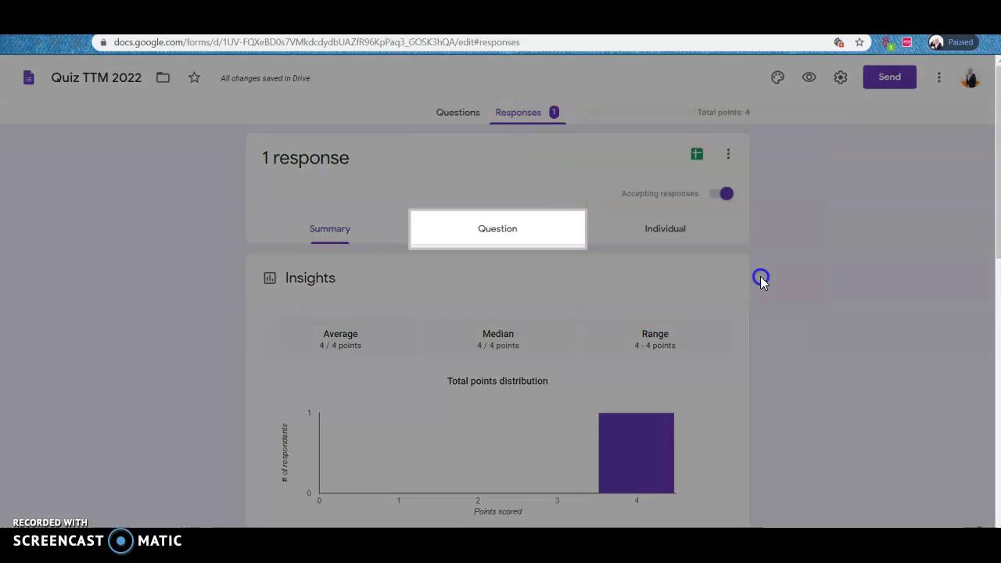
pyautogui.scroll(-2, 635, 317)
pyautogui.scroll(-7, 635, 321)
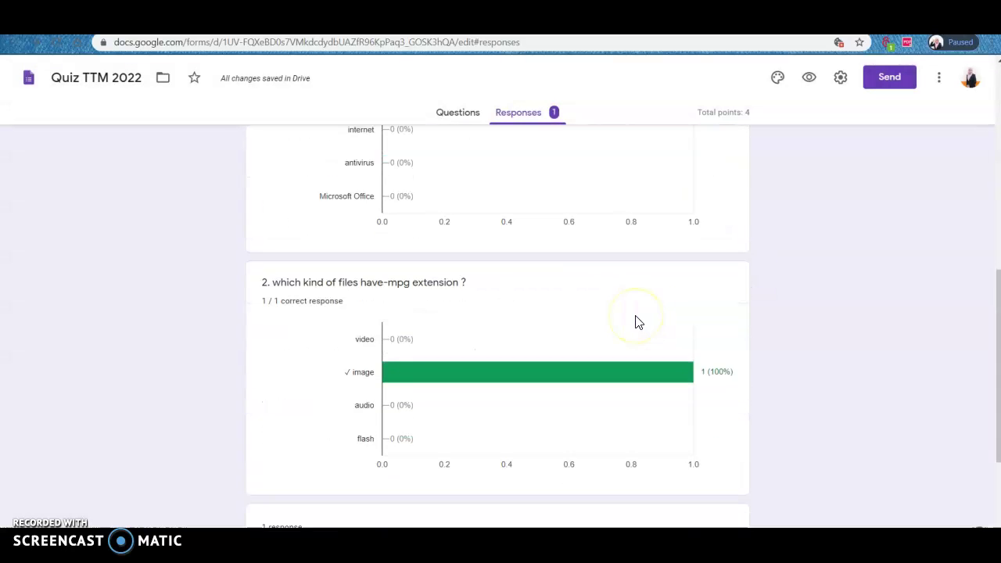
pyautogui.scroll(9, 635, 322)
# - View the quiz responses by question and examine the answer and grading for question 1
pyautogui.click(486, 225)
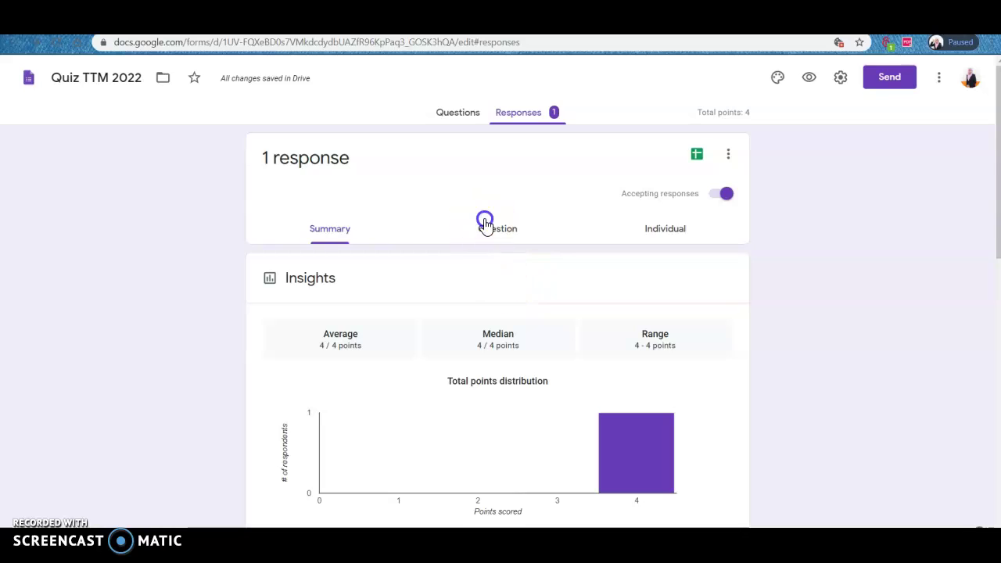
pyautogui.scroll(-1, 631, 329)
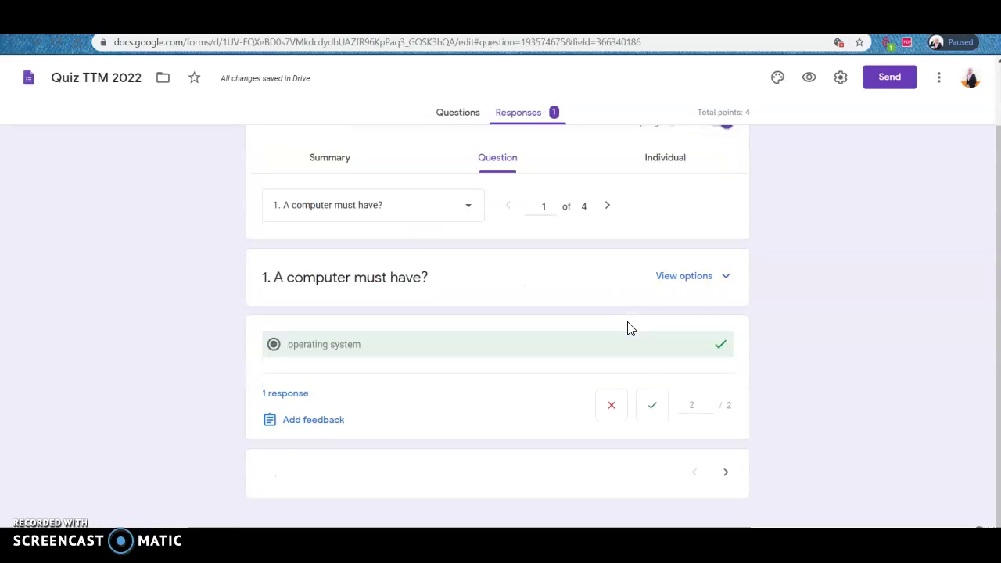
pyautogui.scroll(1, 630, 329)
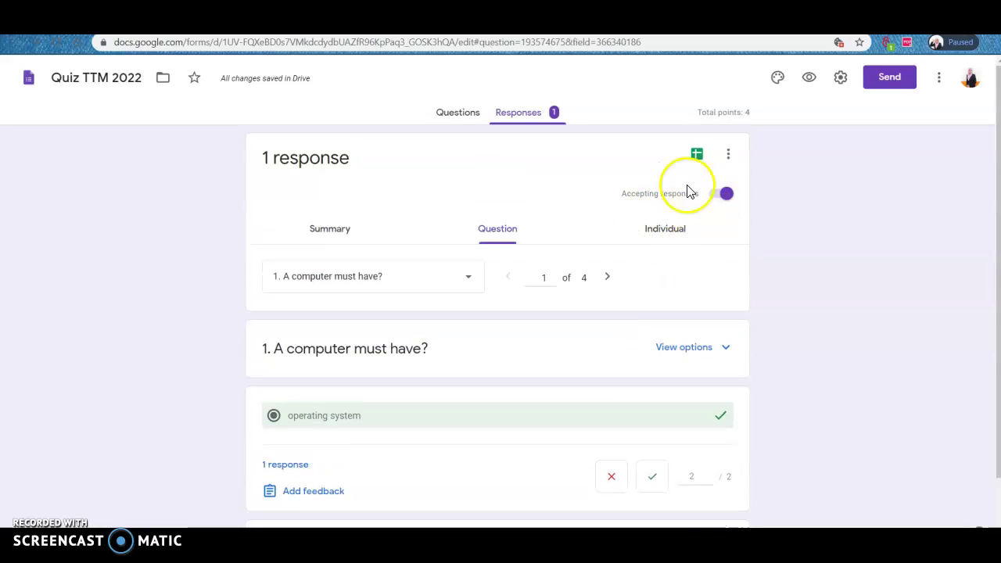
# - Download the quiz responses as a CSV file and open the downloaded archive, dismissing the WinRAR license reminder
pyautogui.click(728, 161)
pyautogui.click(651, 256)
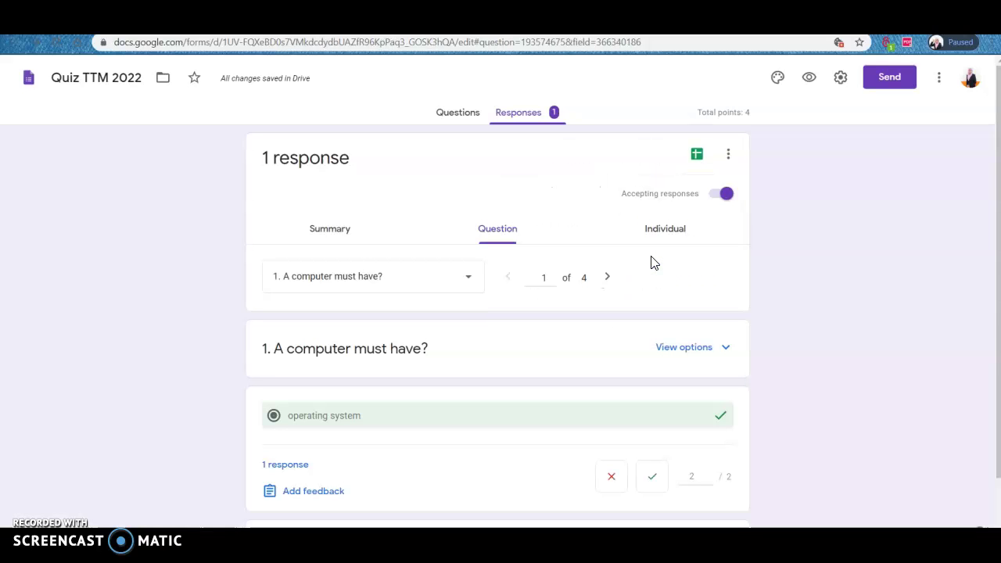
pyautogui.scroll(-1, 654, 263)
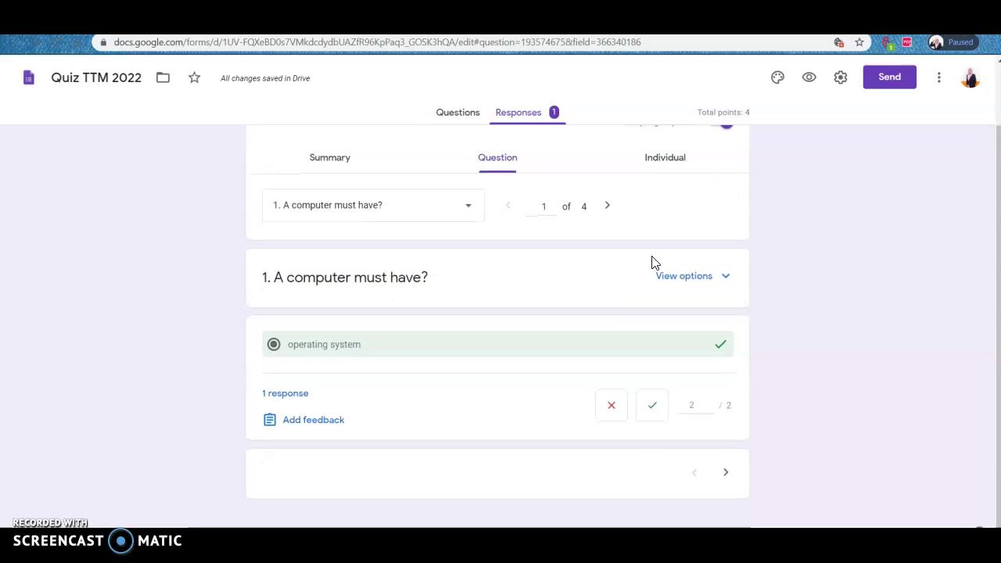
pyautogui.click(626, 268)
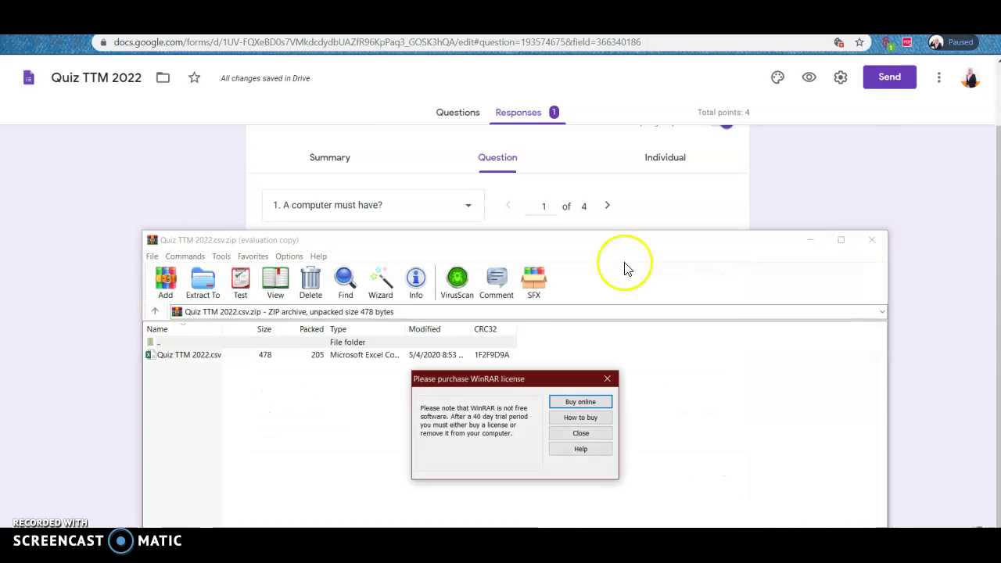
pyautogui.click(580, 434)
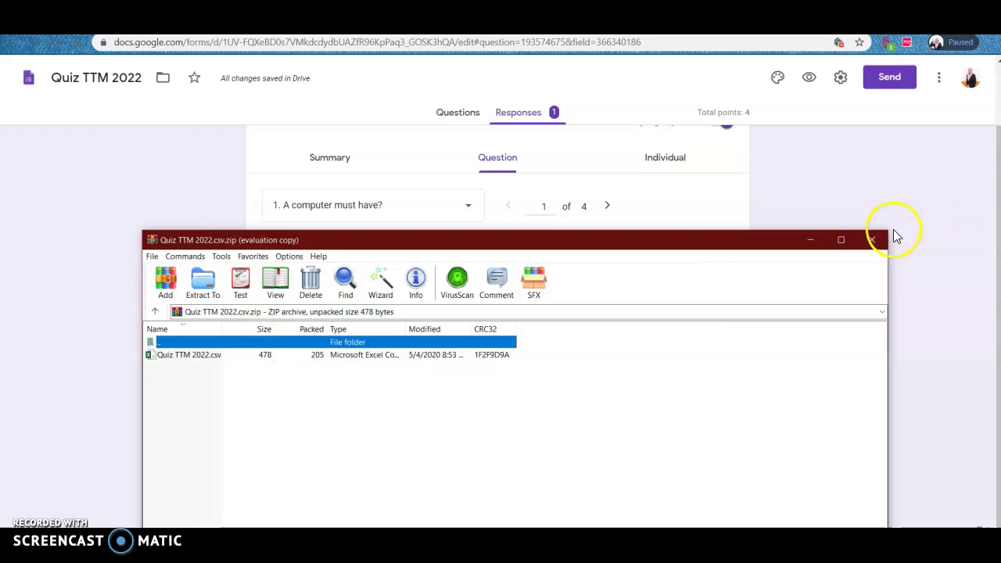
# - Open Quiz TTM 2022.csv from the archive to examine the total score and answers, and close the spreadsheet and archive
pyautogui.click(208, 357)
pyautogui.doubleClick(180, 356)
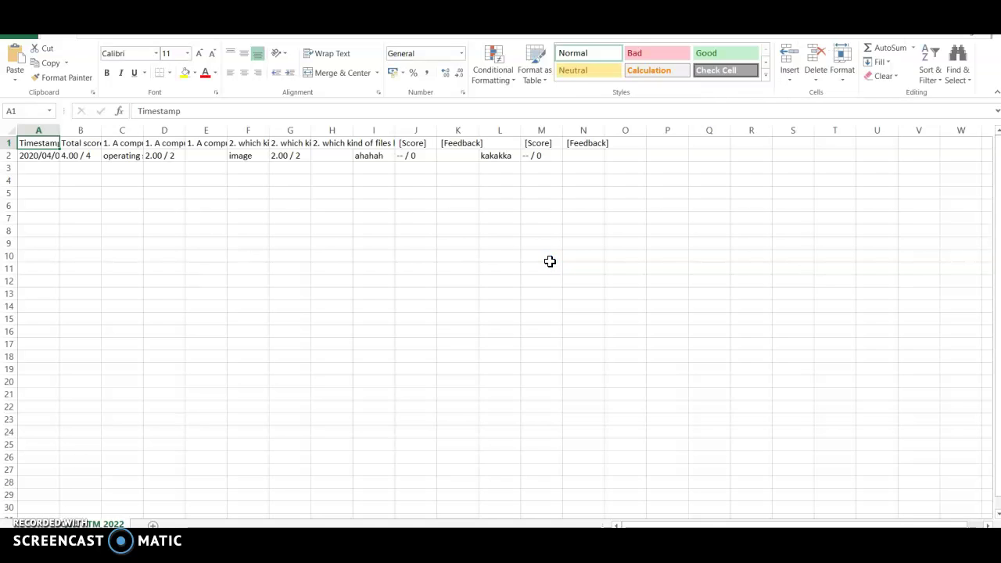
pyautogui.click(87, 158)
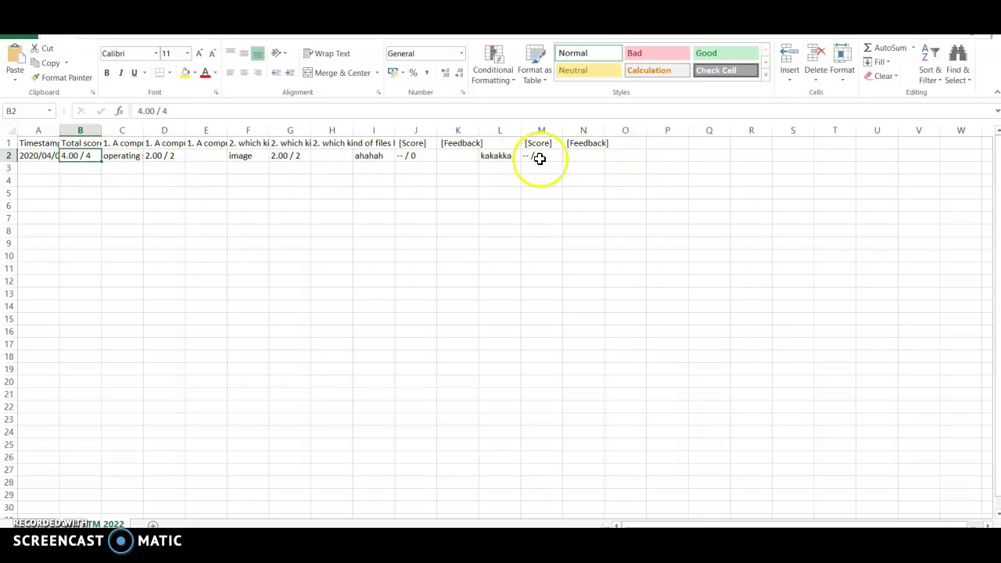
pyautogui.click(983, 10)
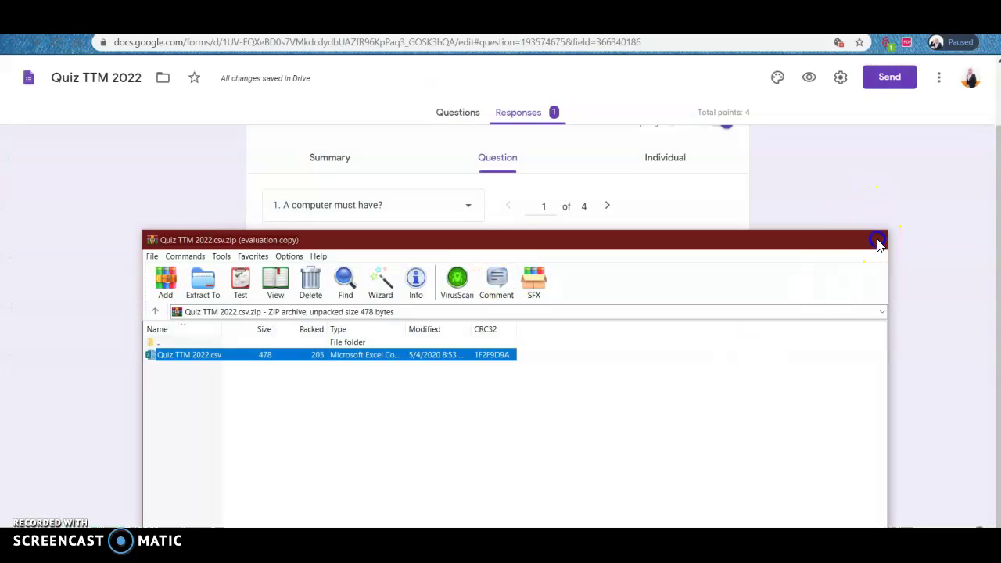
pyautogui.click(878, 243)
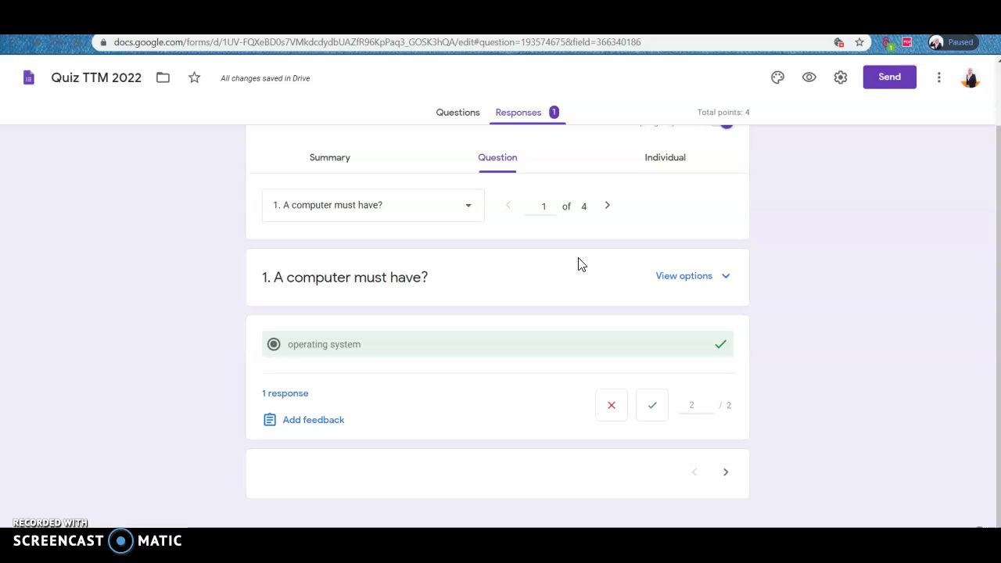